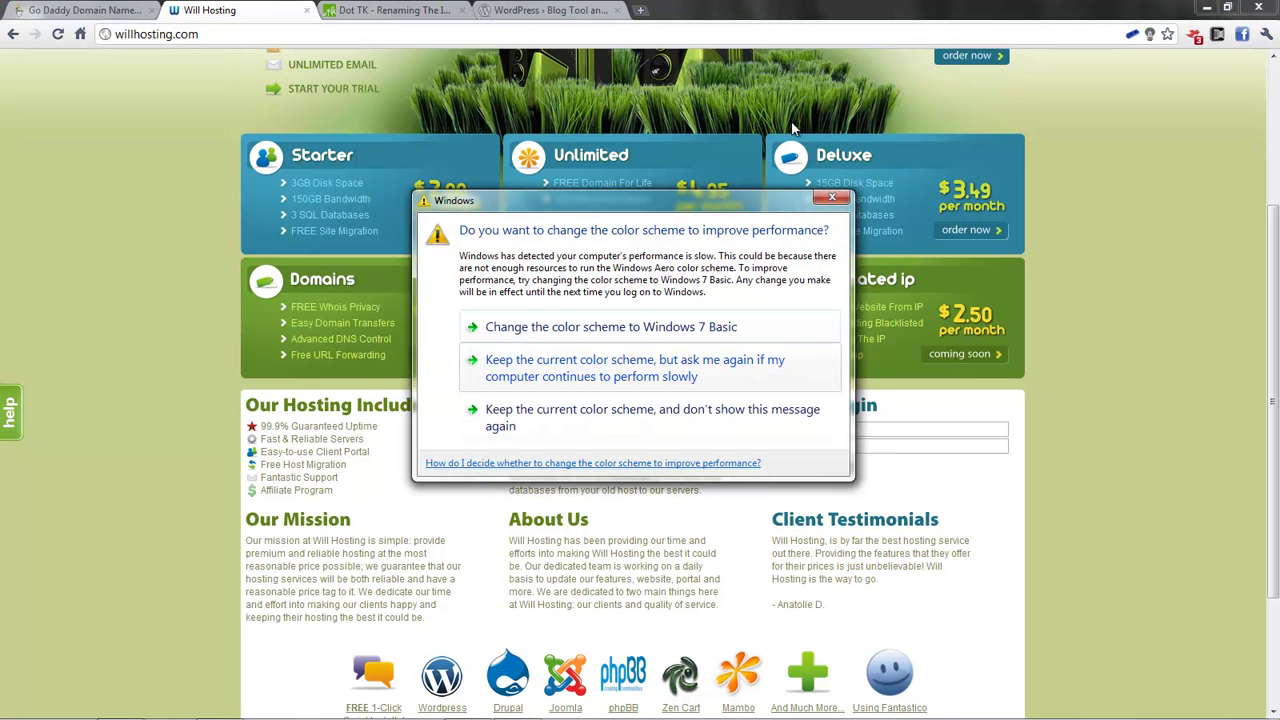
- Dismiss the Windows color scheme prompt and look at the client login and hosting plans on the Will Hosting page
click(838, 198)
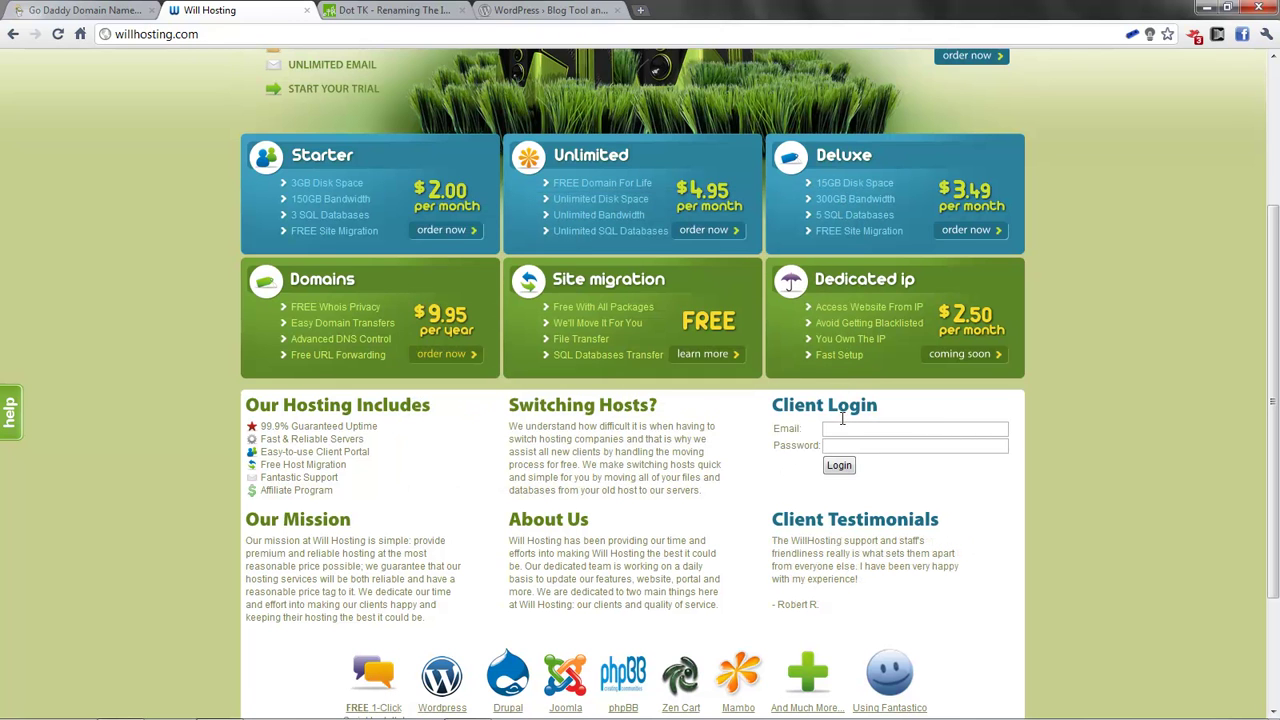
click(844, 434)
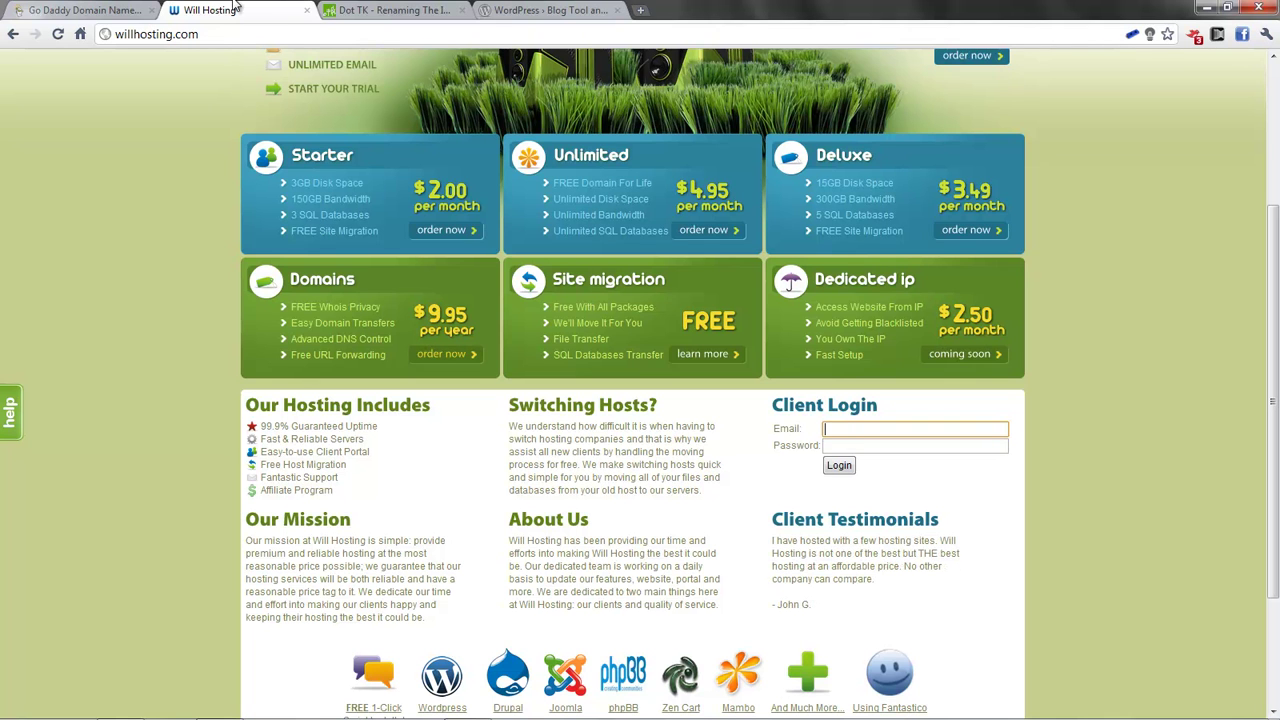
scroll(340, 233, up, 1)
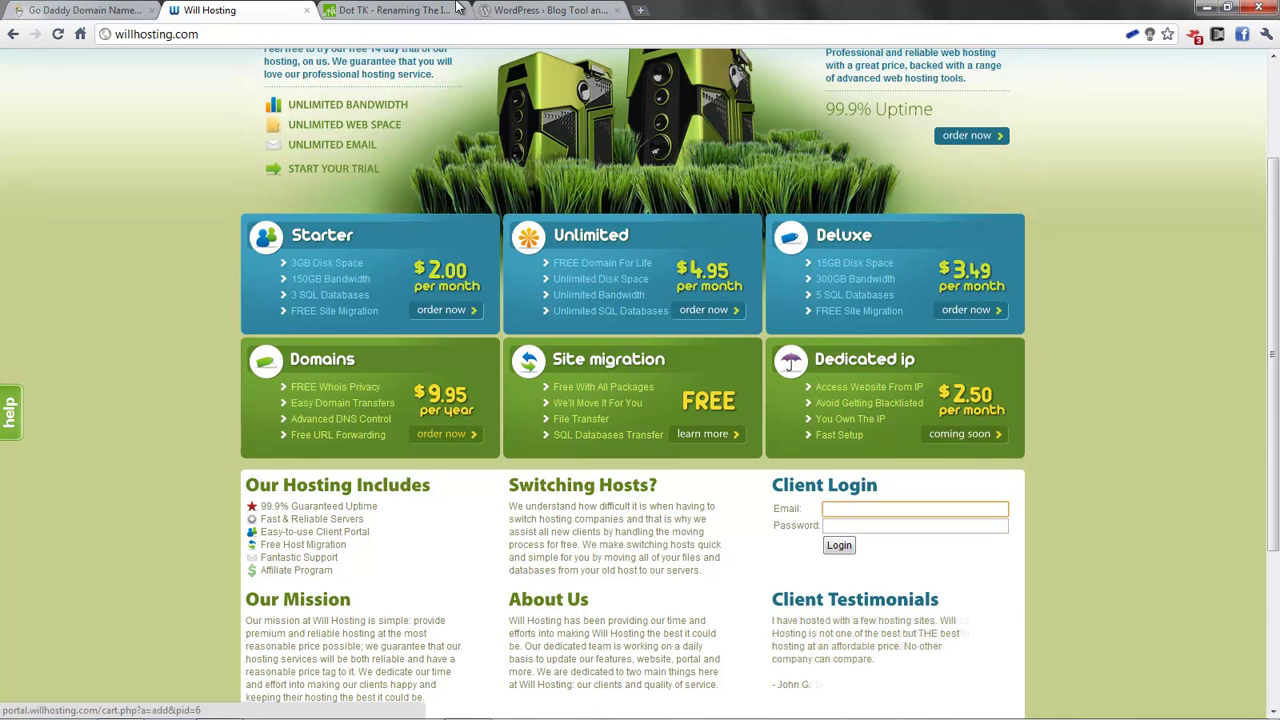
click(440, 10)
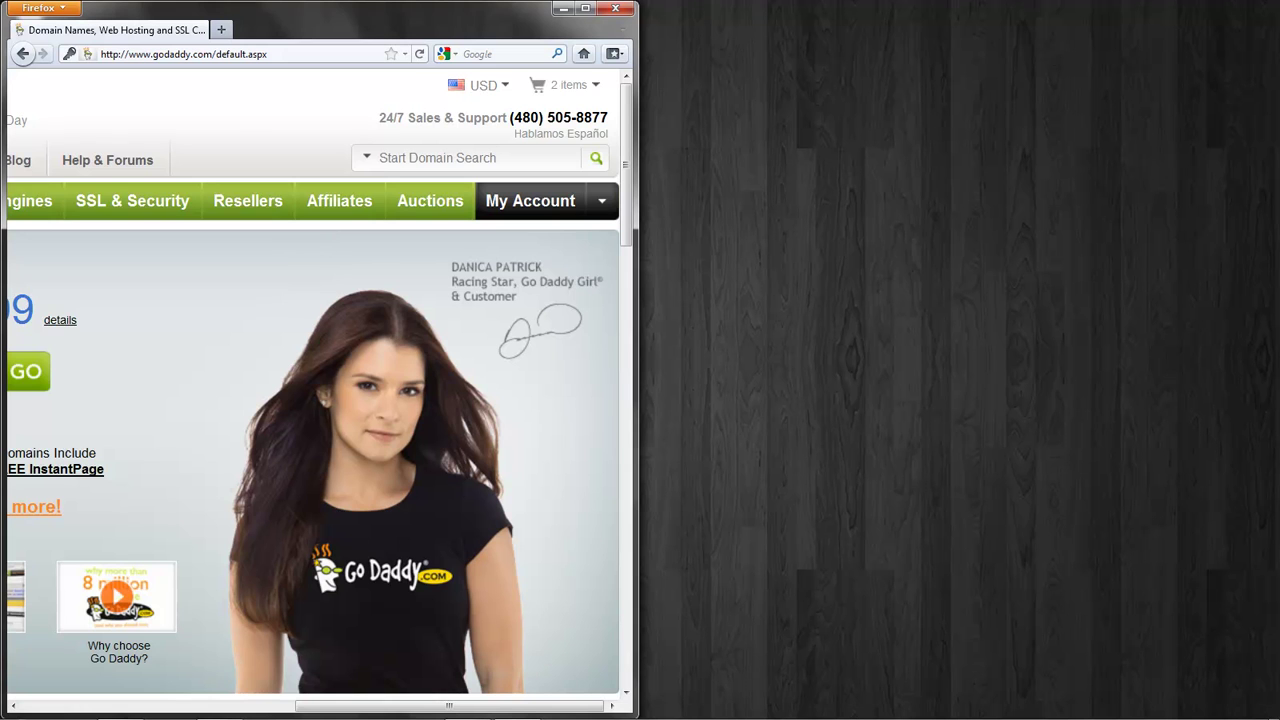
- In Firefox, open the TECHTUBECENTRAL.COM domain details from the GoDaddy account and maximize the window
click(566, 200)
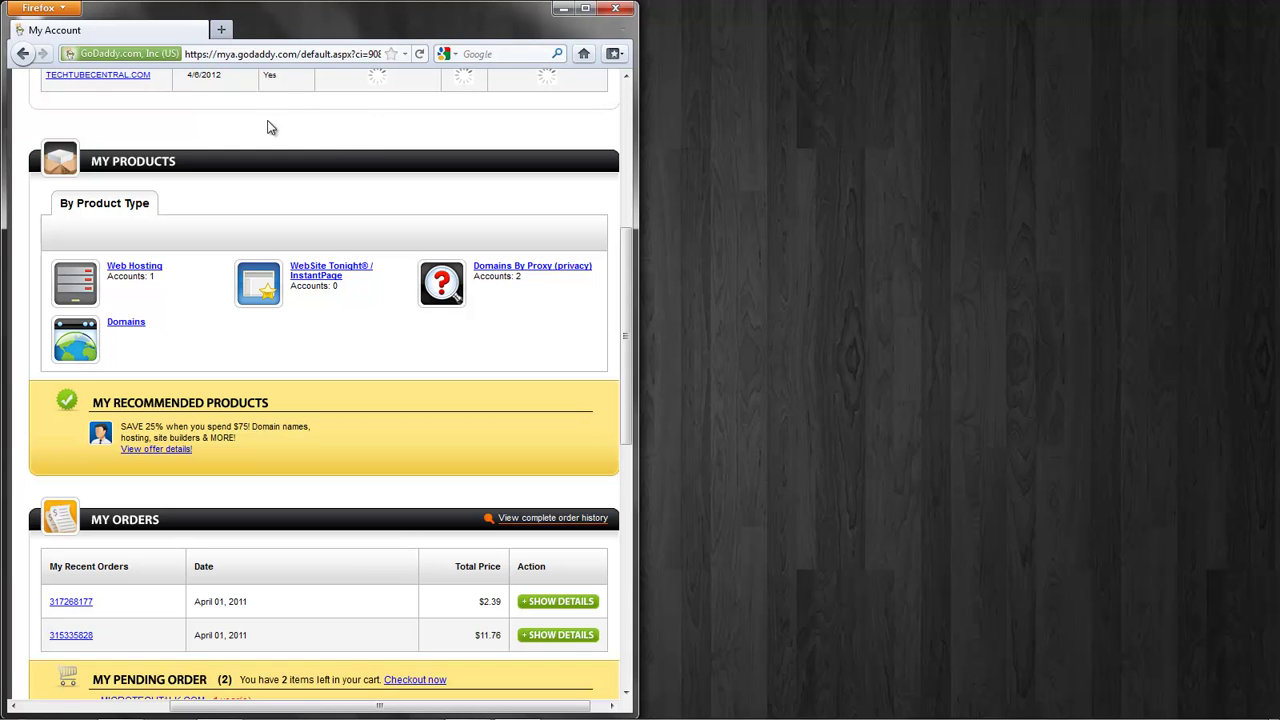
click(146, 80)
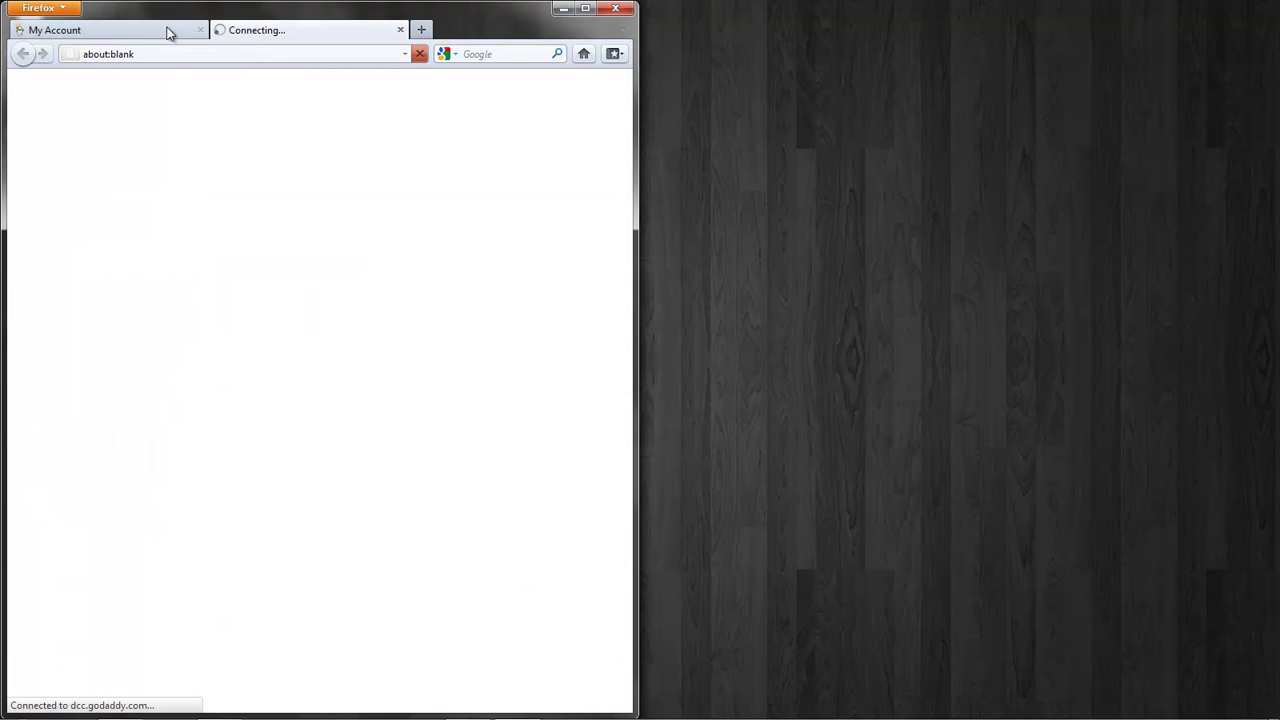
click(201, 31)
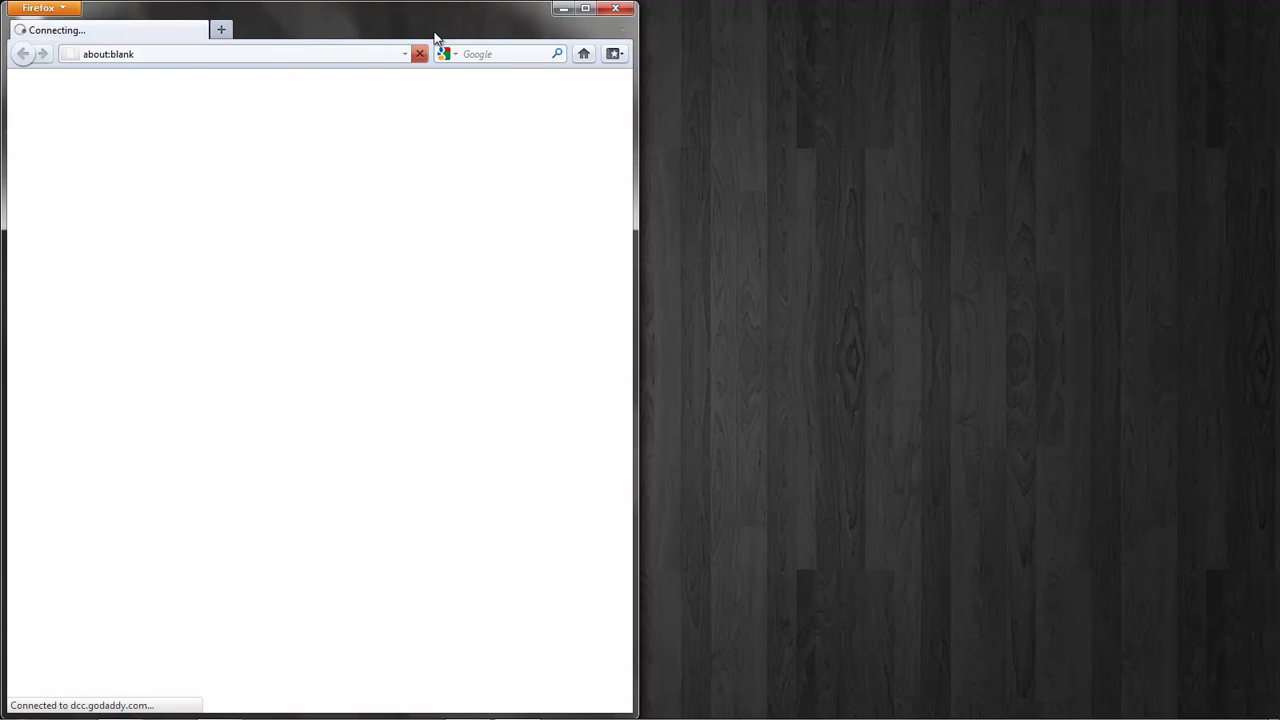
click(583, 10)
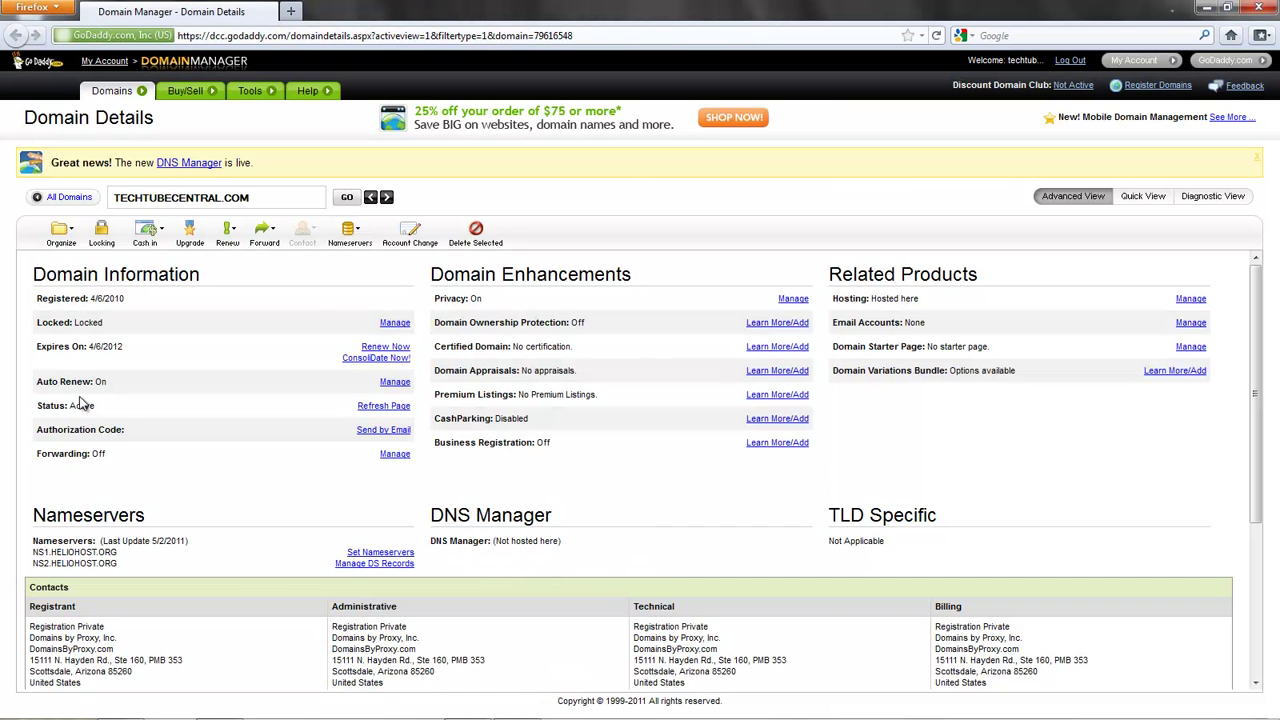
- Open the domain's nameserver settings and set Nameserver 1 to ns1.willhosting.com
click(370, 556)
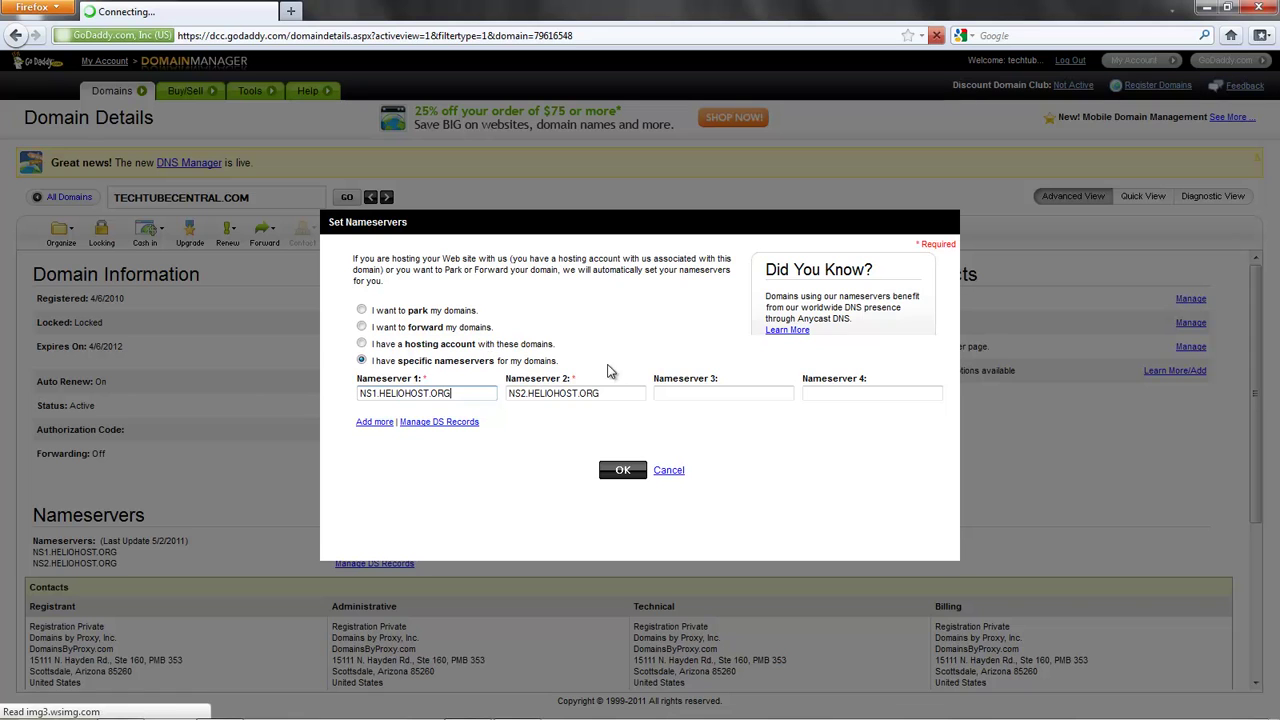
key(ctrl+a)
text(ns1.wilh)
key(BackSpace)
text(illh)
key(BackSpace)
text(lhosting.com)
- Set Nameserver 2 to ns2.willhosting.com and submit the nameserver change
key(Tab)
text(bs2)
key(BackSpace)
key(BackSpace)
key(BackSpace)
text(ns)
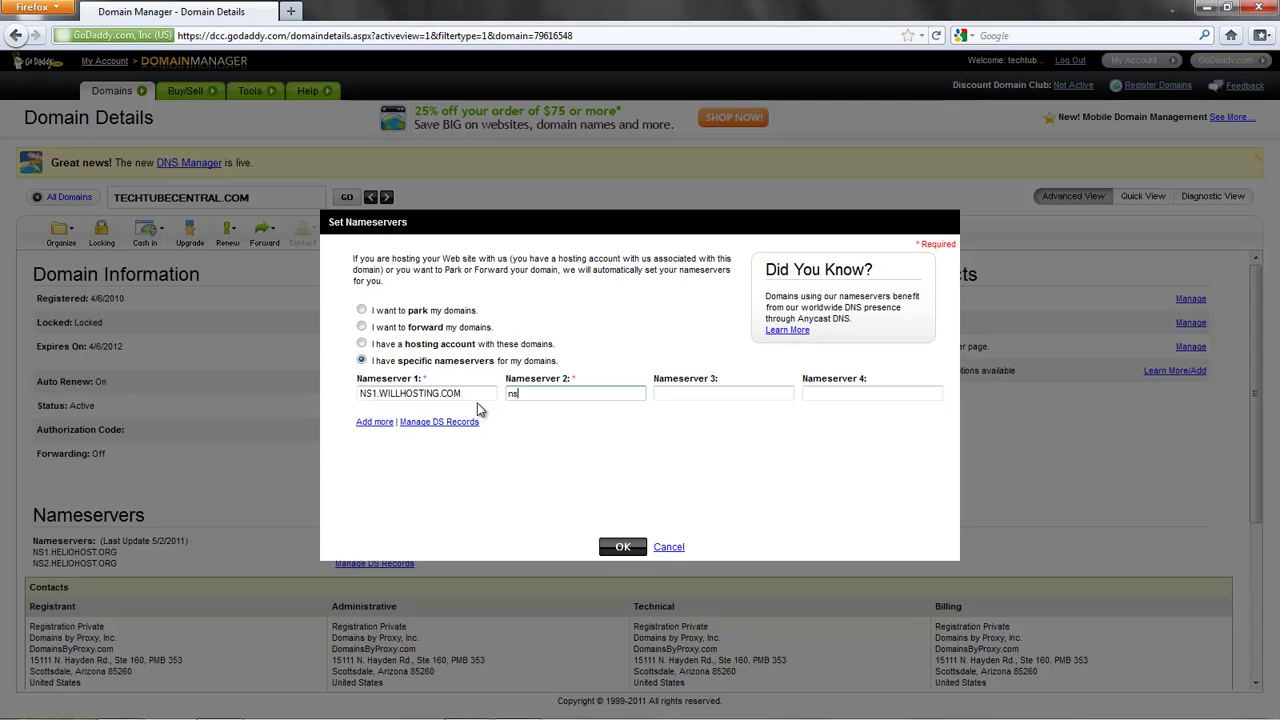
text(2.will)
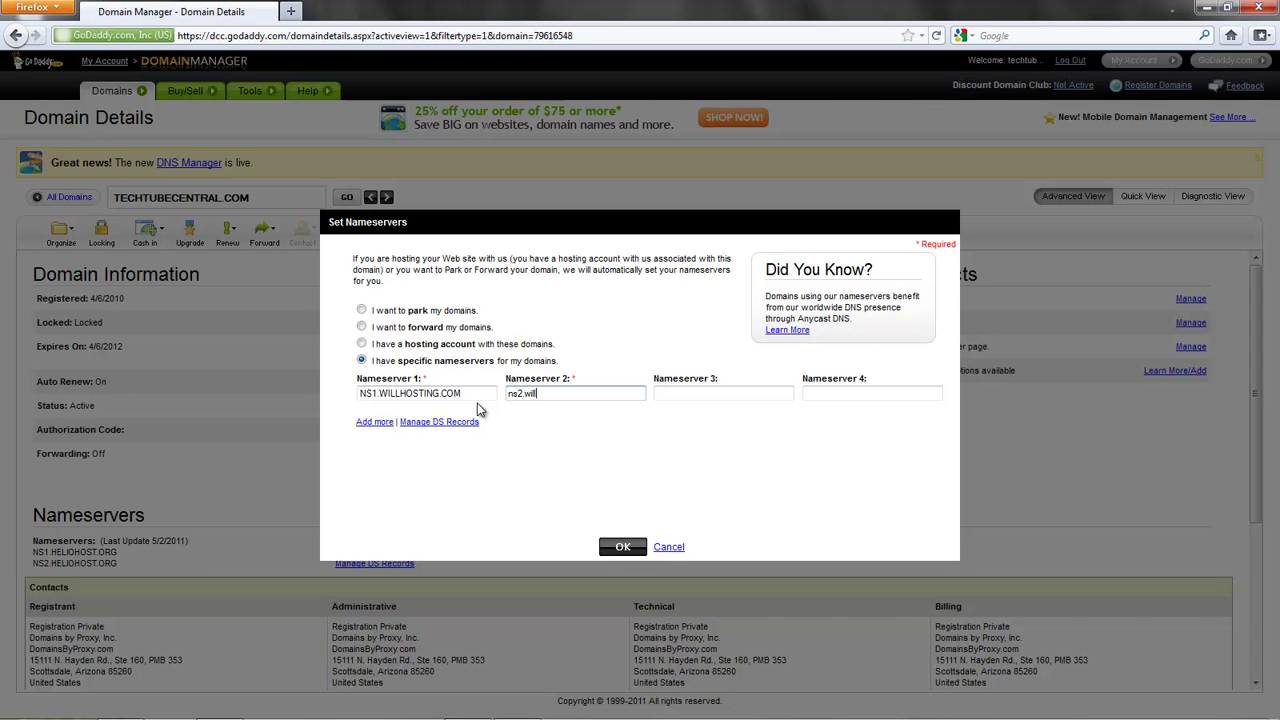
text(hosting.com)
key(Tab)
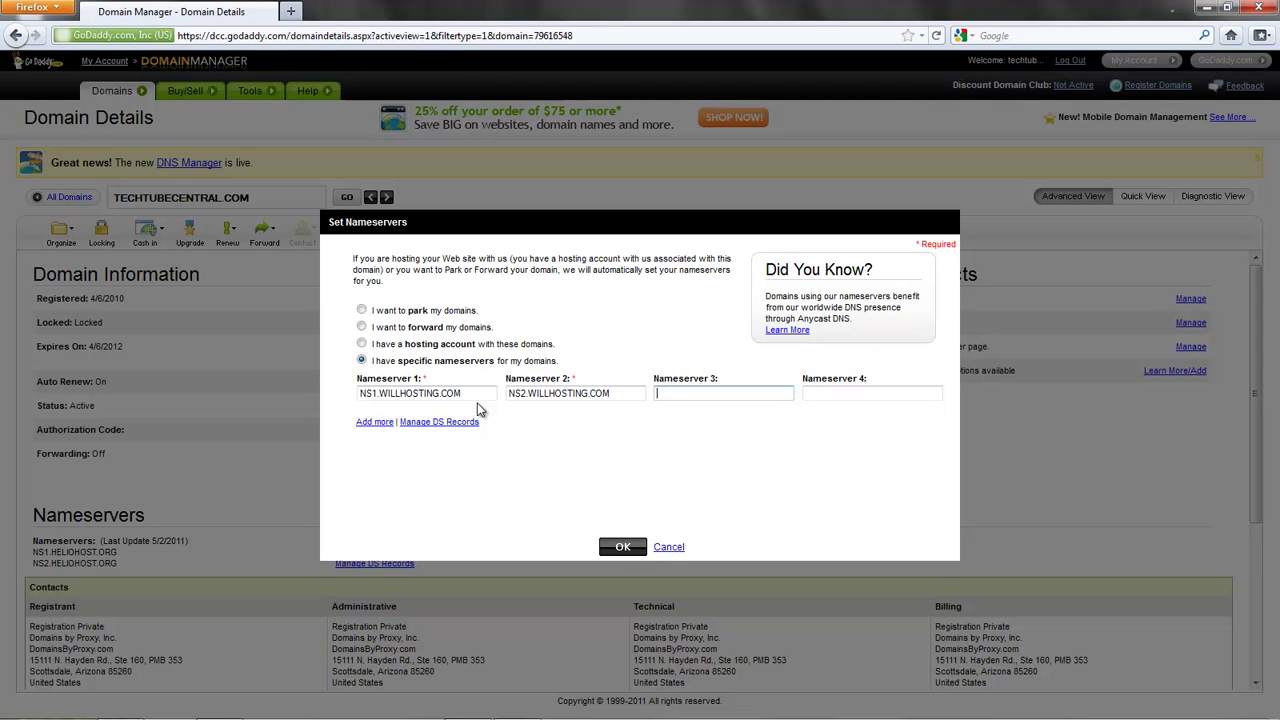
key(Return)
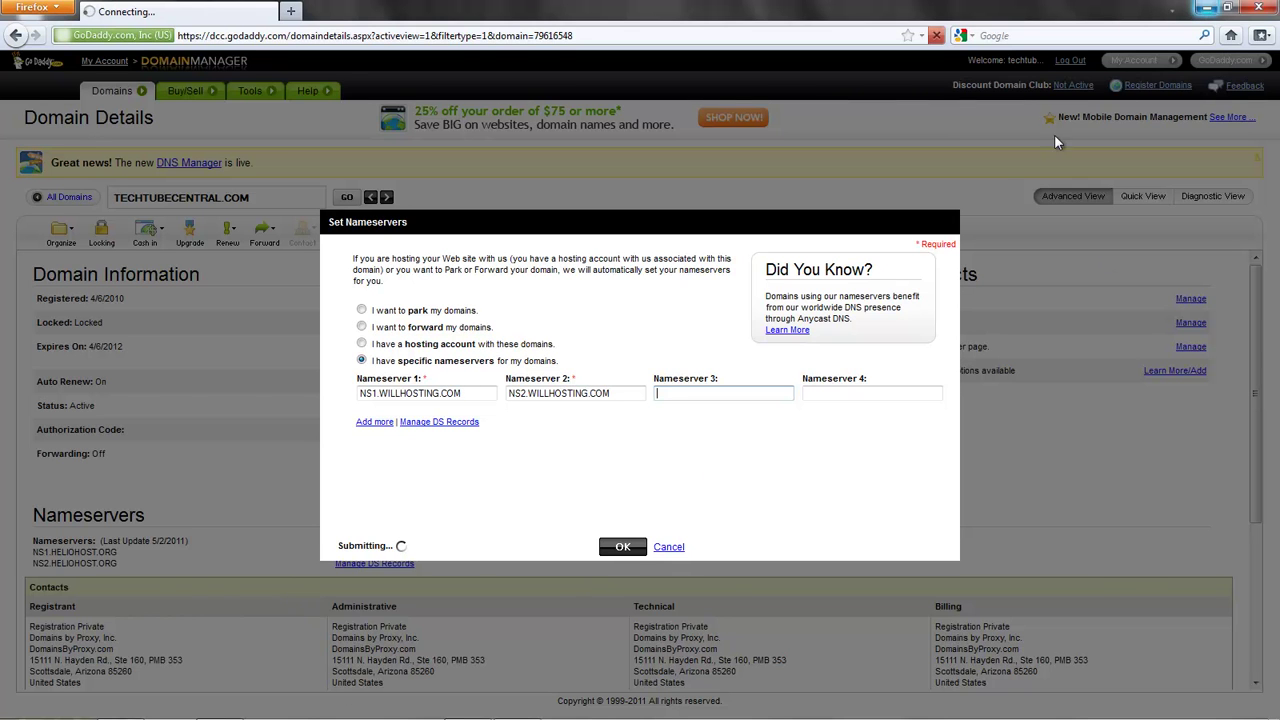
- Minimize Firefox, switch to Chrome and log in to cPanel with the filled-in credentials
click(1207, 7)
mouse_move(380, 717)
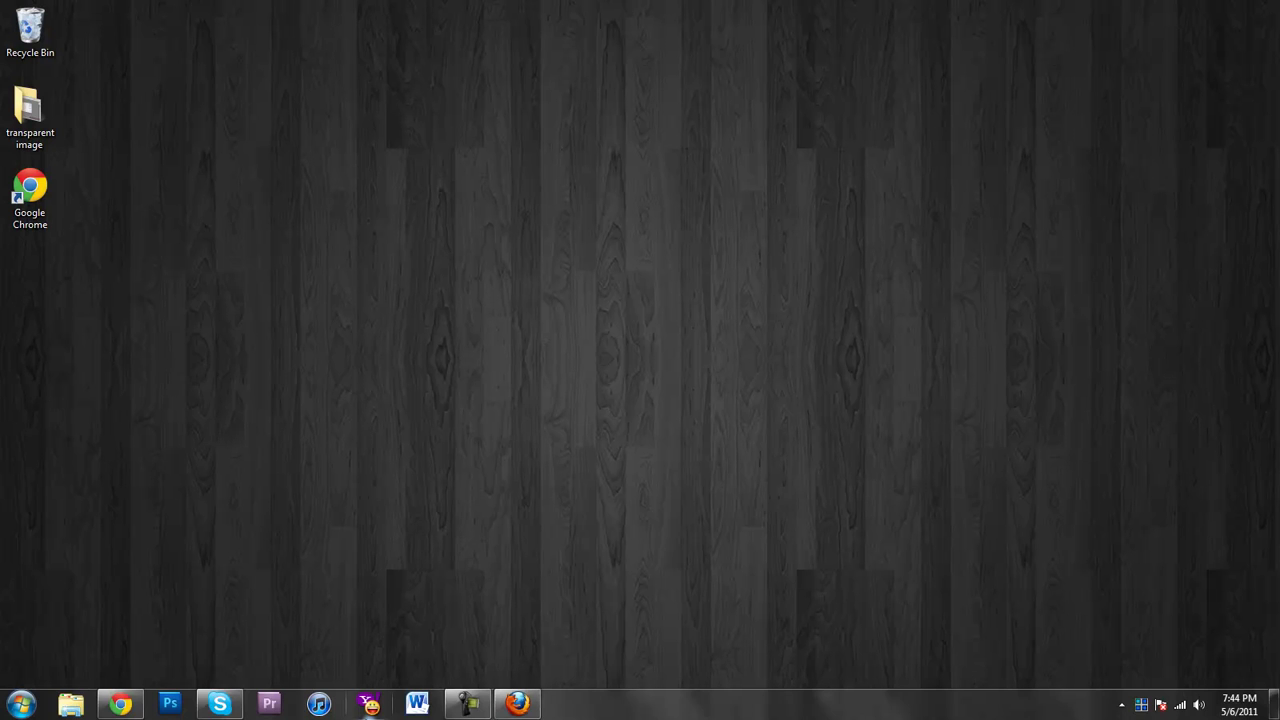
click(117, 705)
click(115, 706)
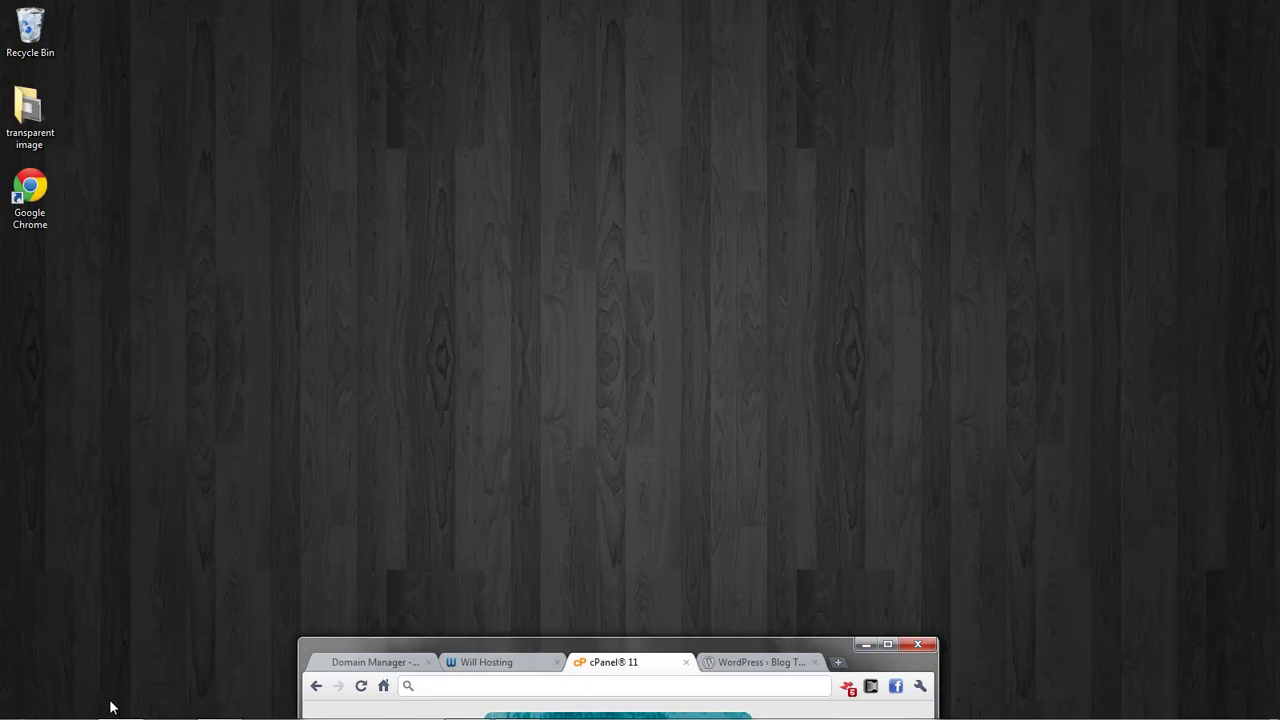
key(Return)
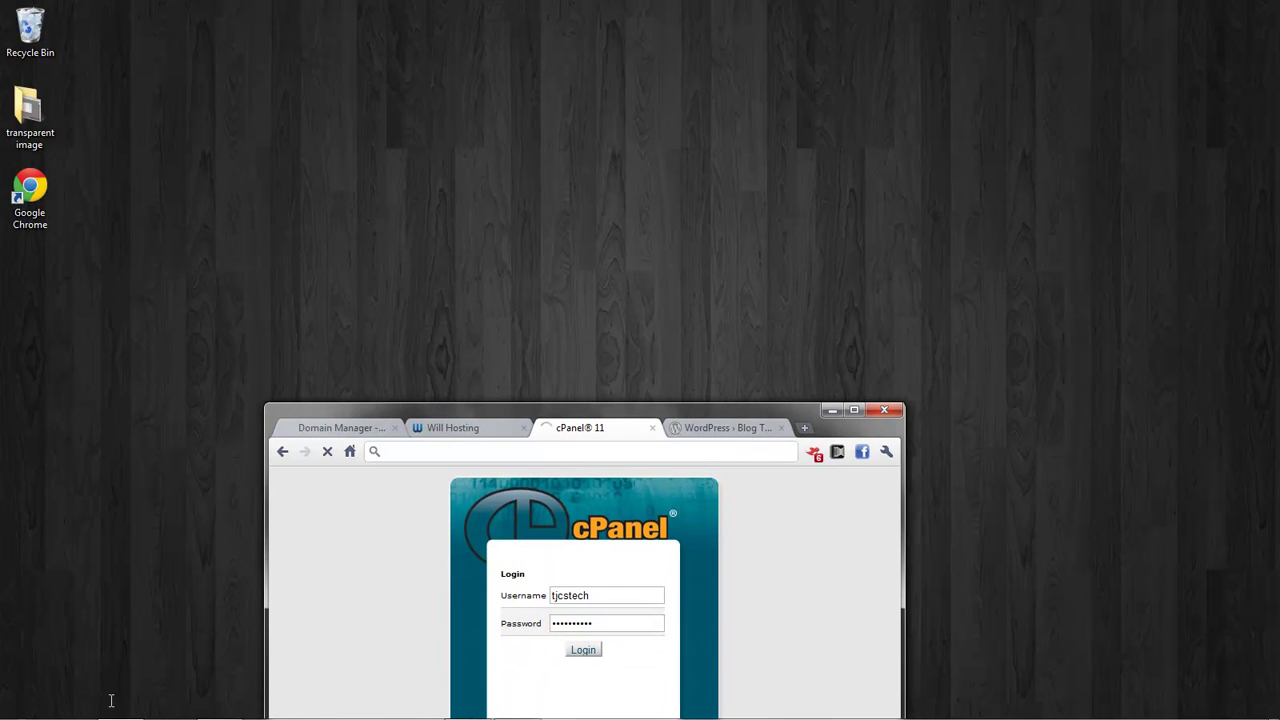
key(ctrl+Tab)
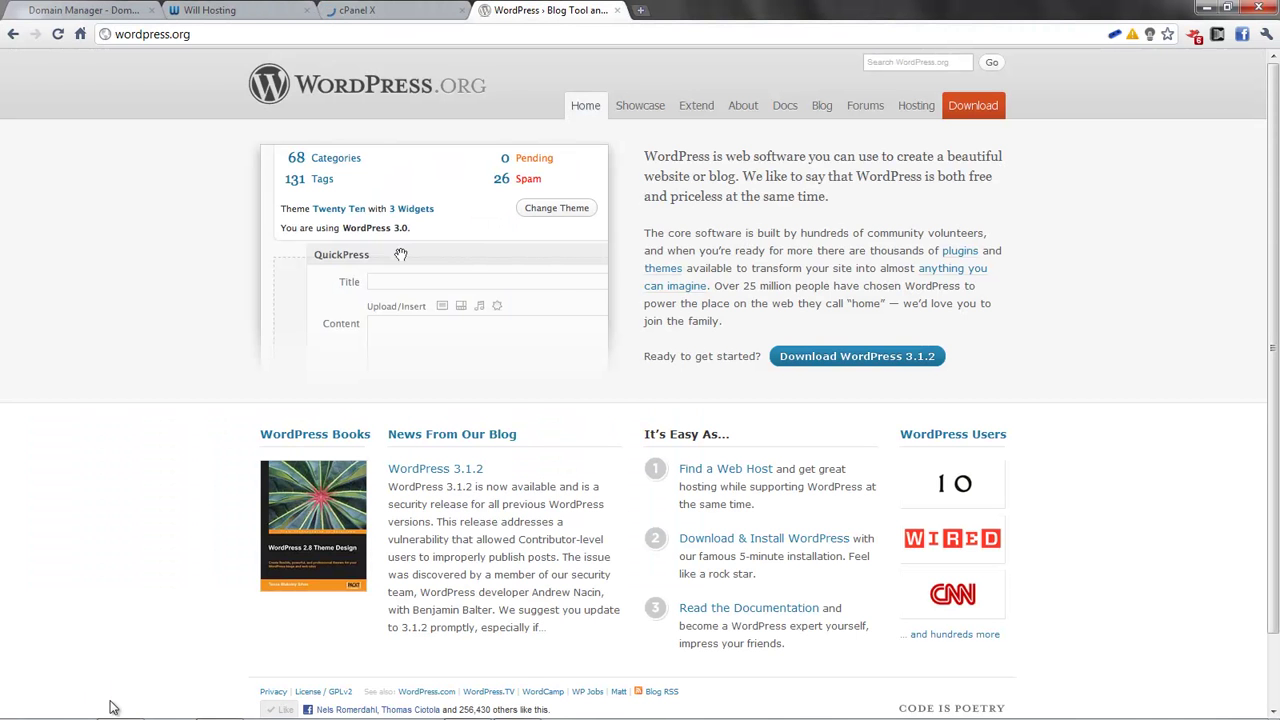
key(ctrl+shift+Tab)
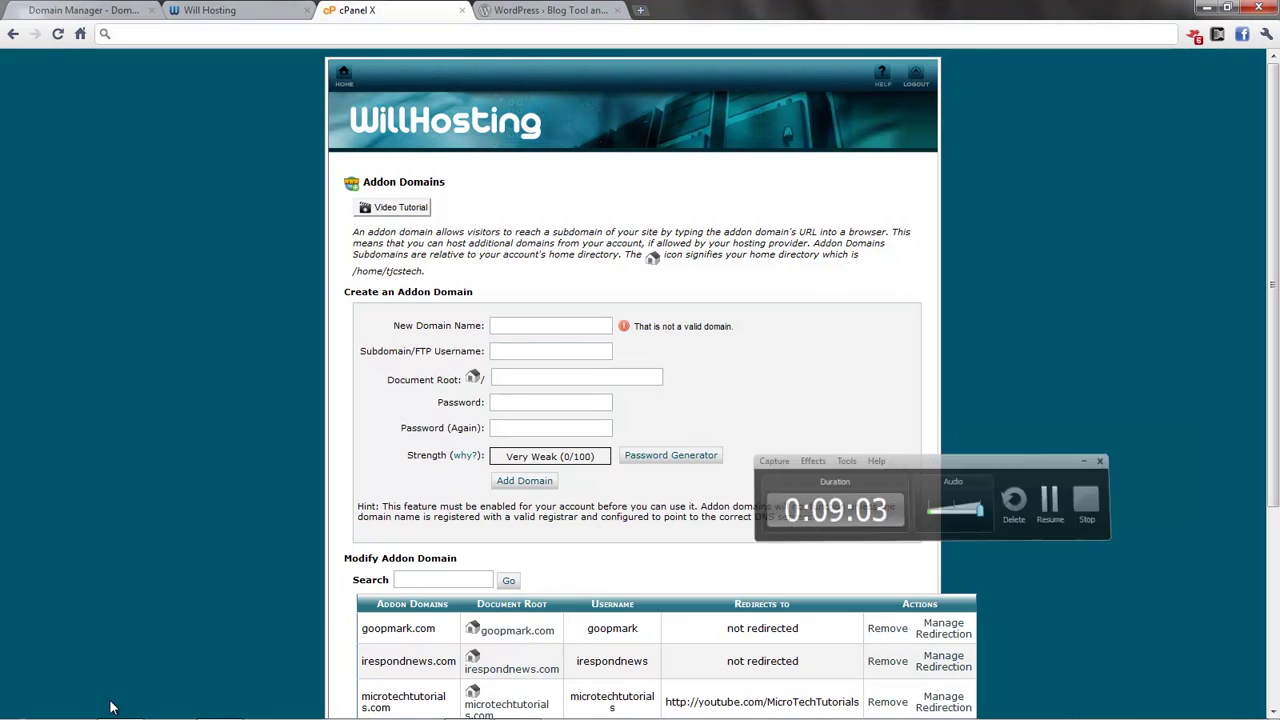
- Examine the Create an Addon Domain form's fields for domain name, subdomain/FTP username, document root and password
key(Down)
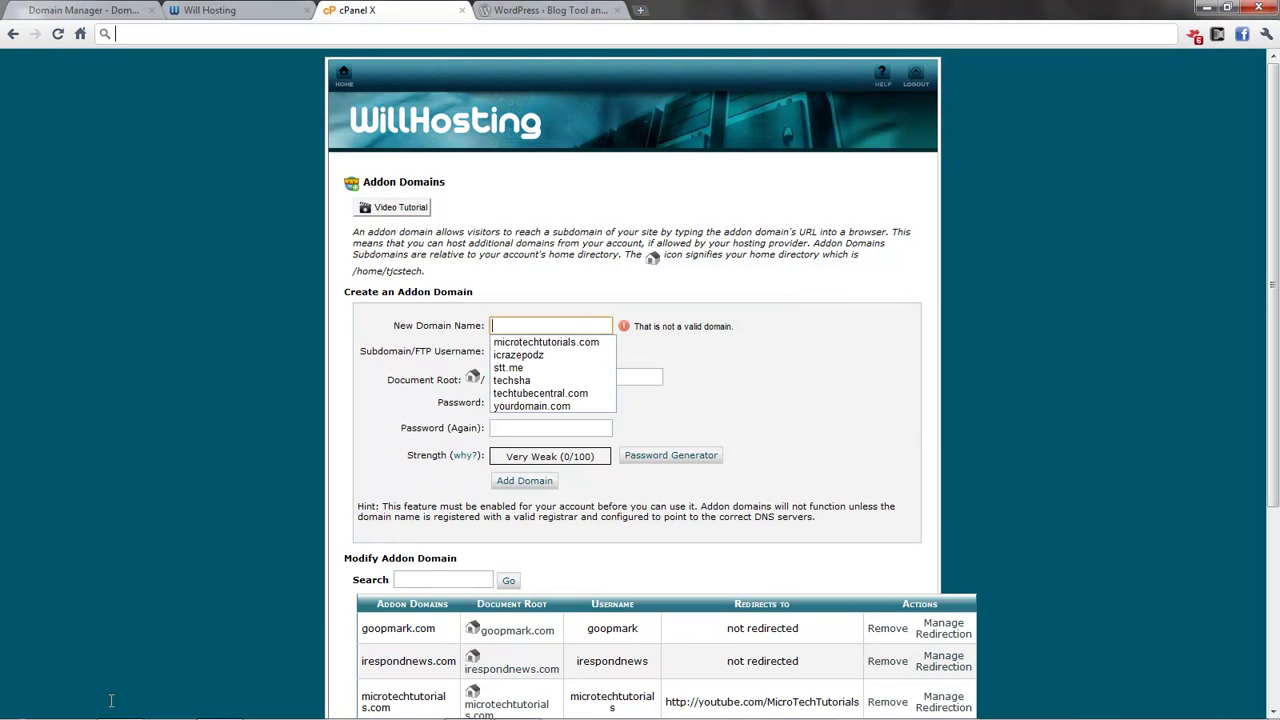
click(111, 700)
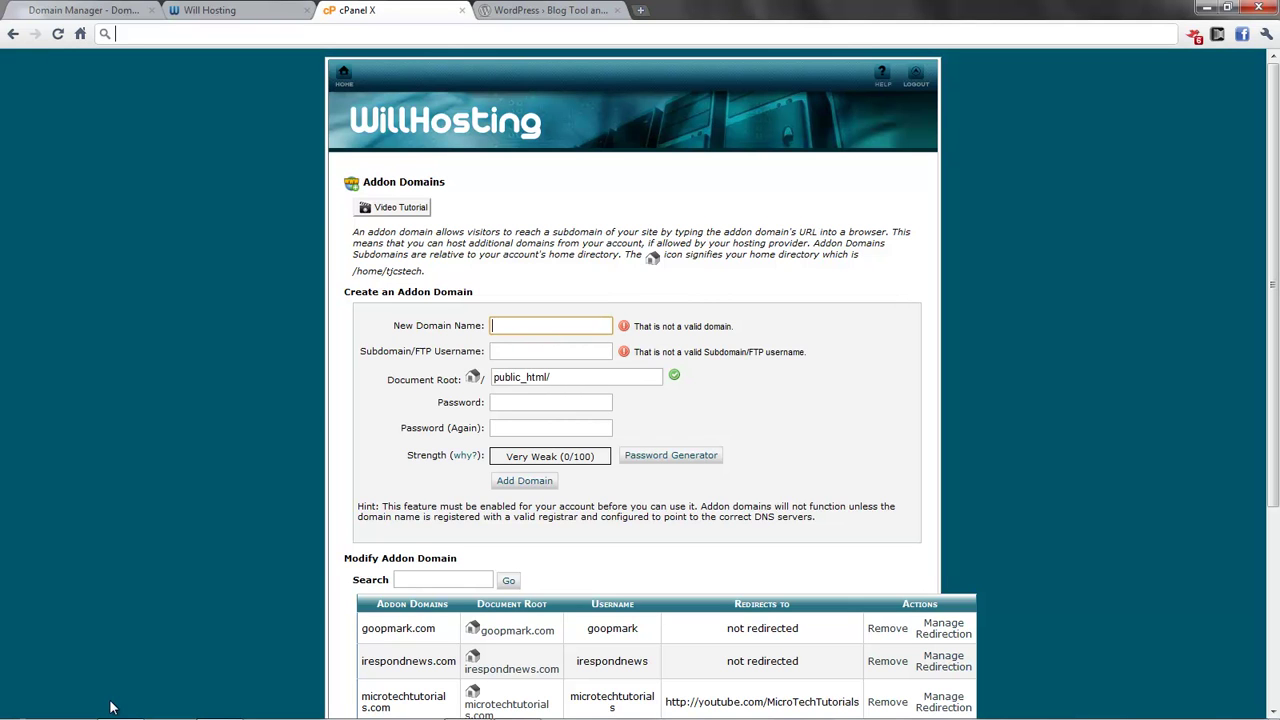
click(590, 377)
click(551, 326)
key(Down)
key(Escape)
key(Tab)
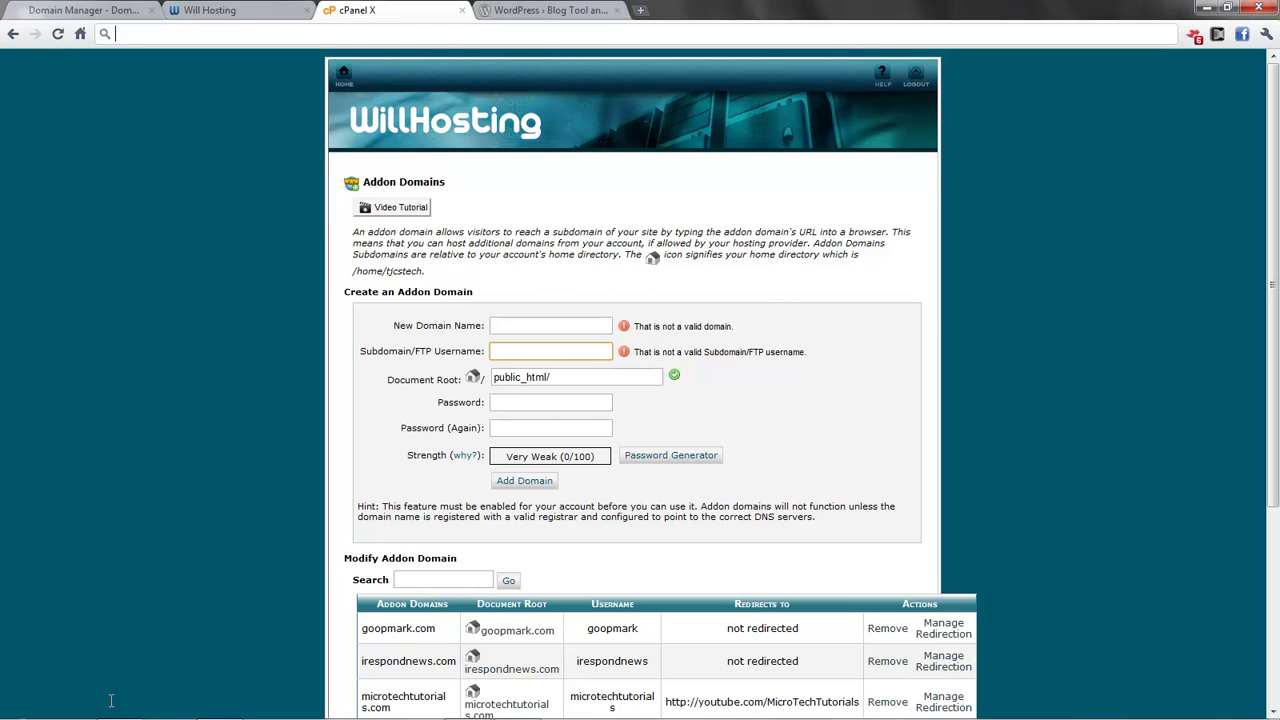
click(111, 702)
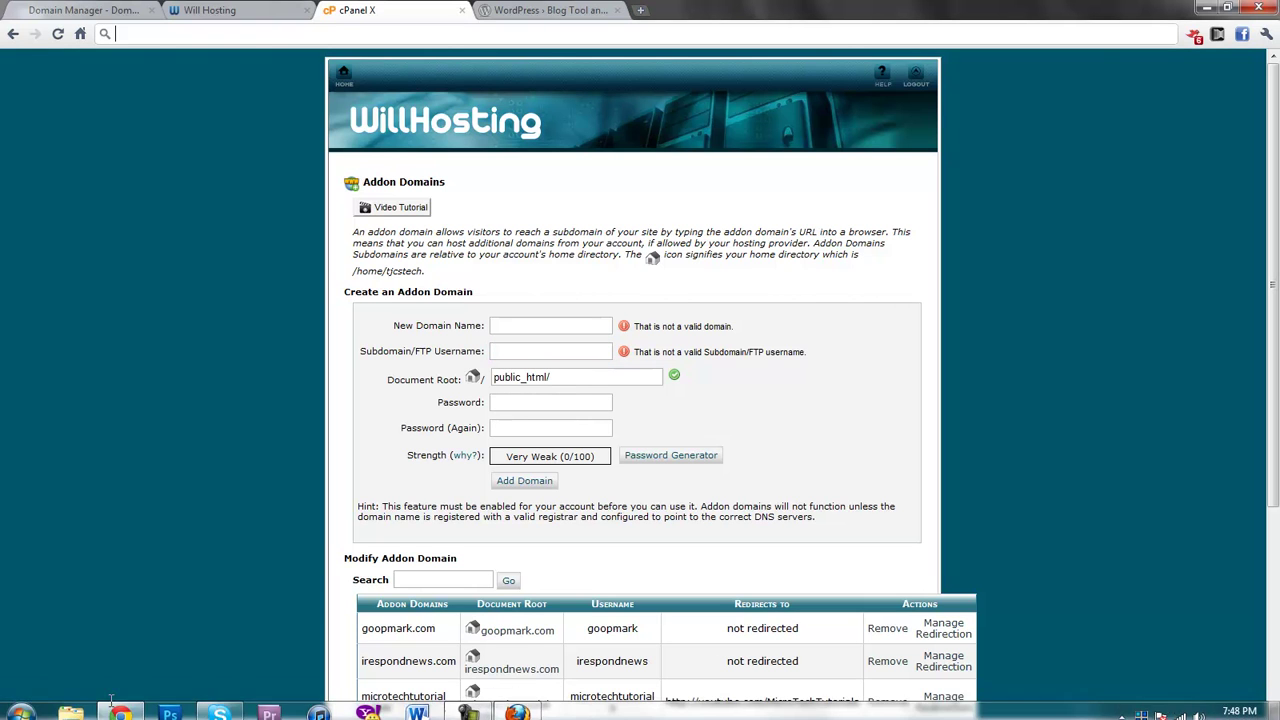
click(111, 703)
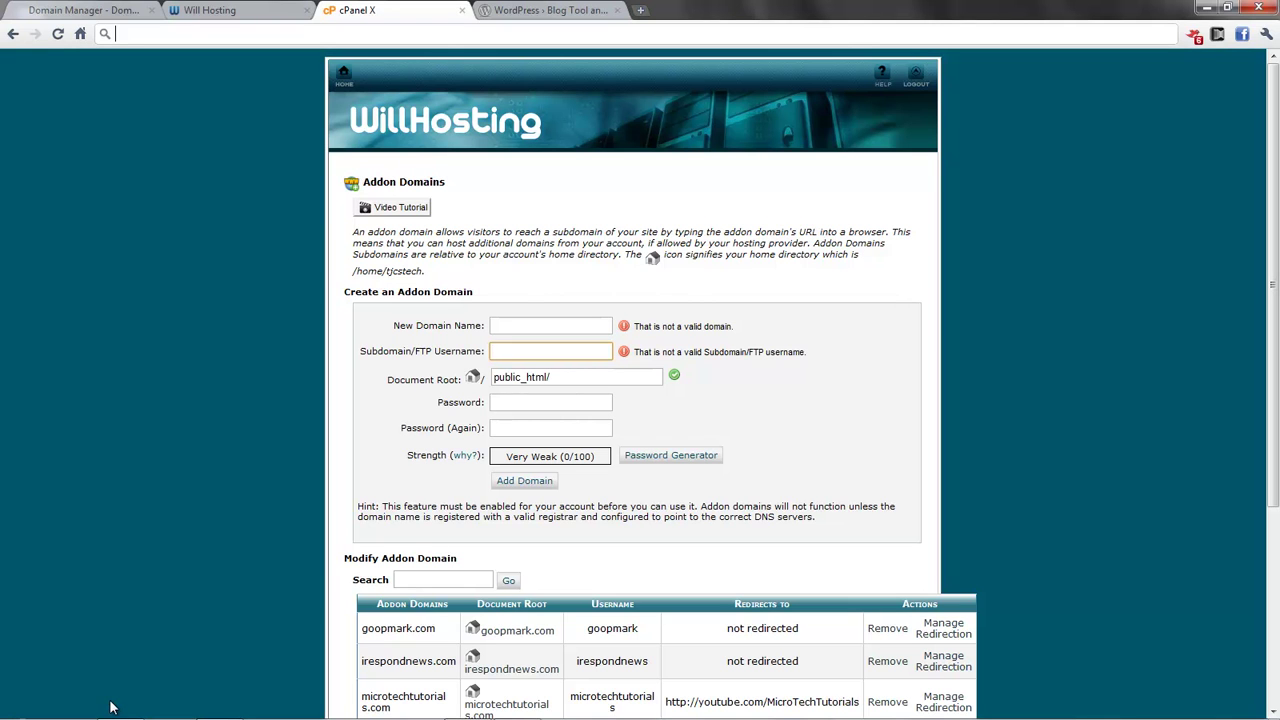
key(Down)
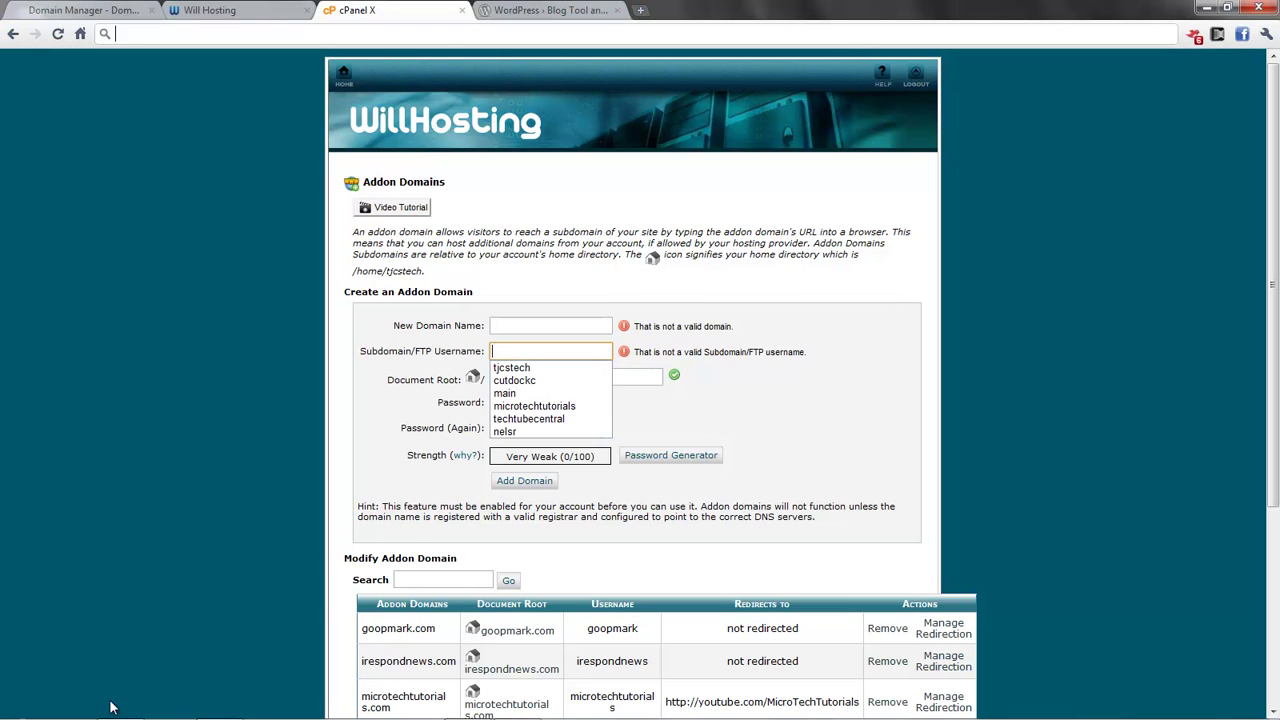
key(Escape)
key(shift+Tab)
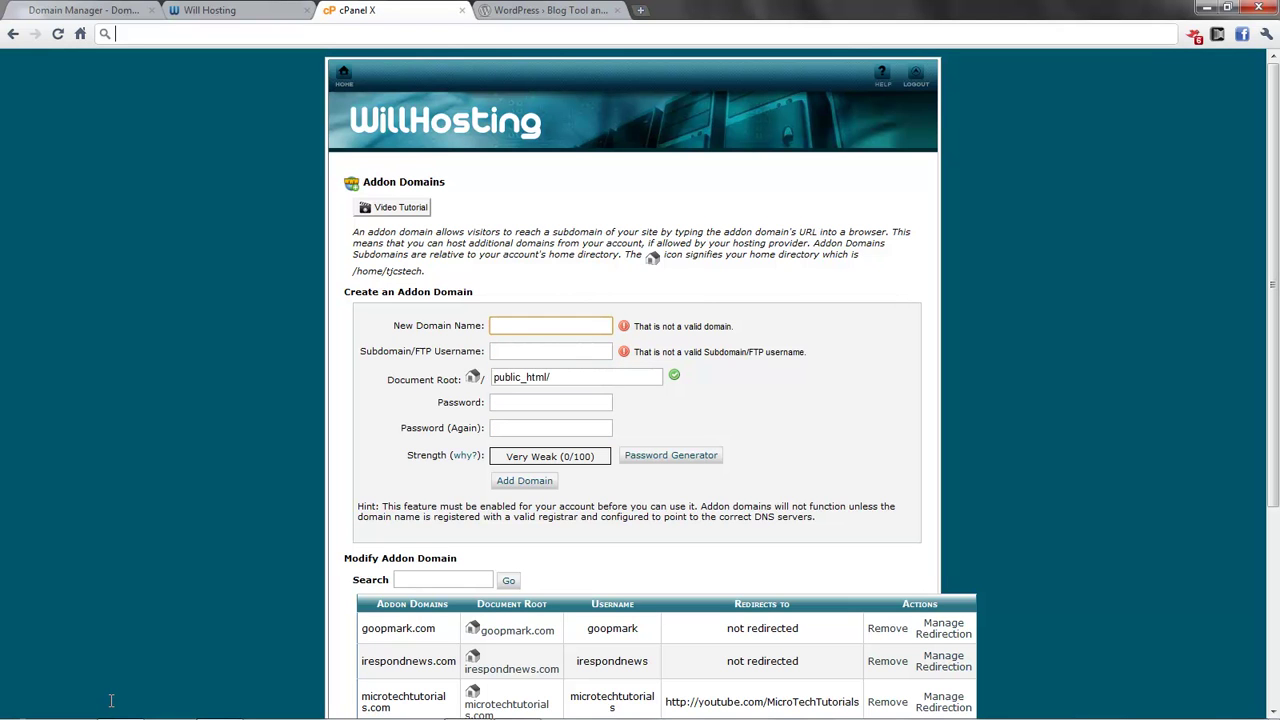
key(Tab)
key(Tab)
key(Tab)
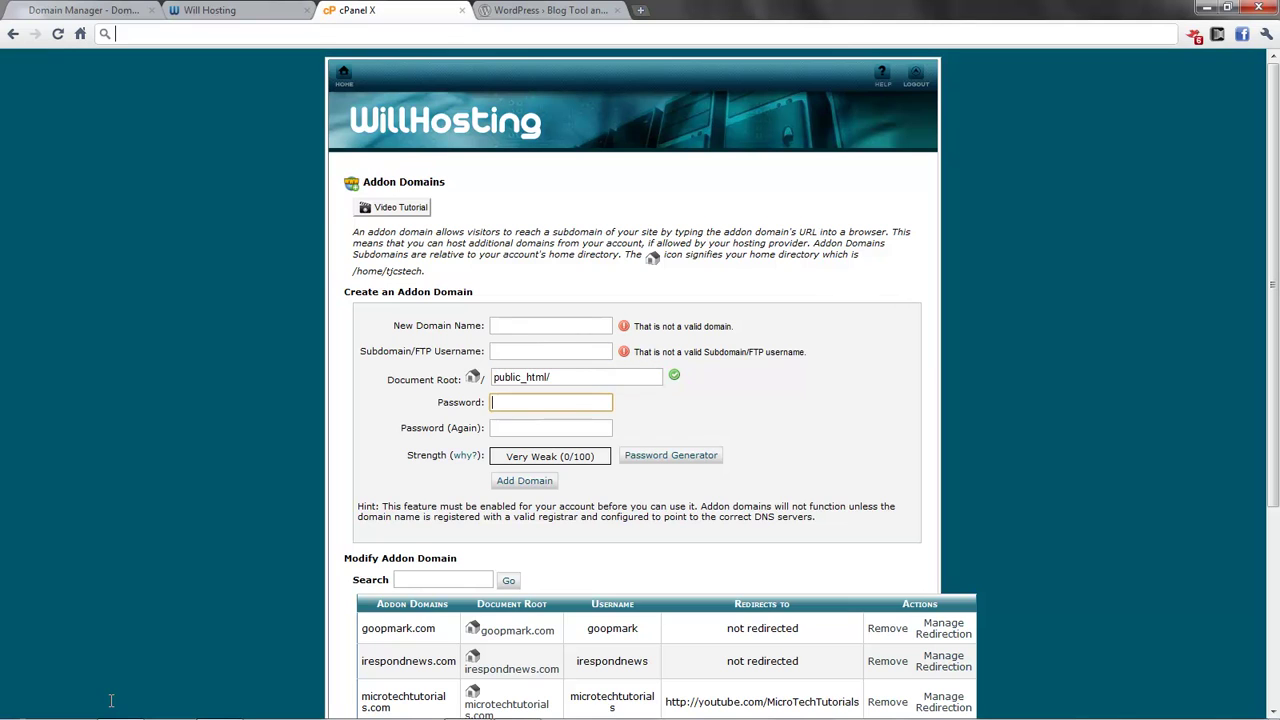
key(shift+Tab)
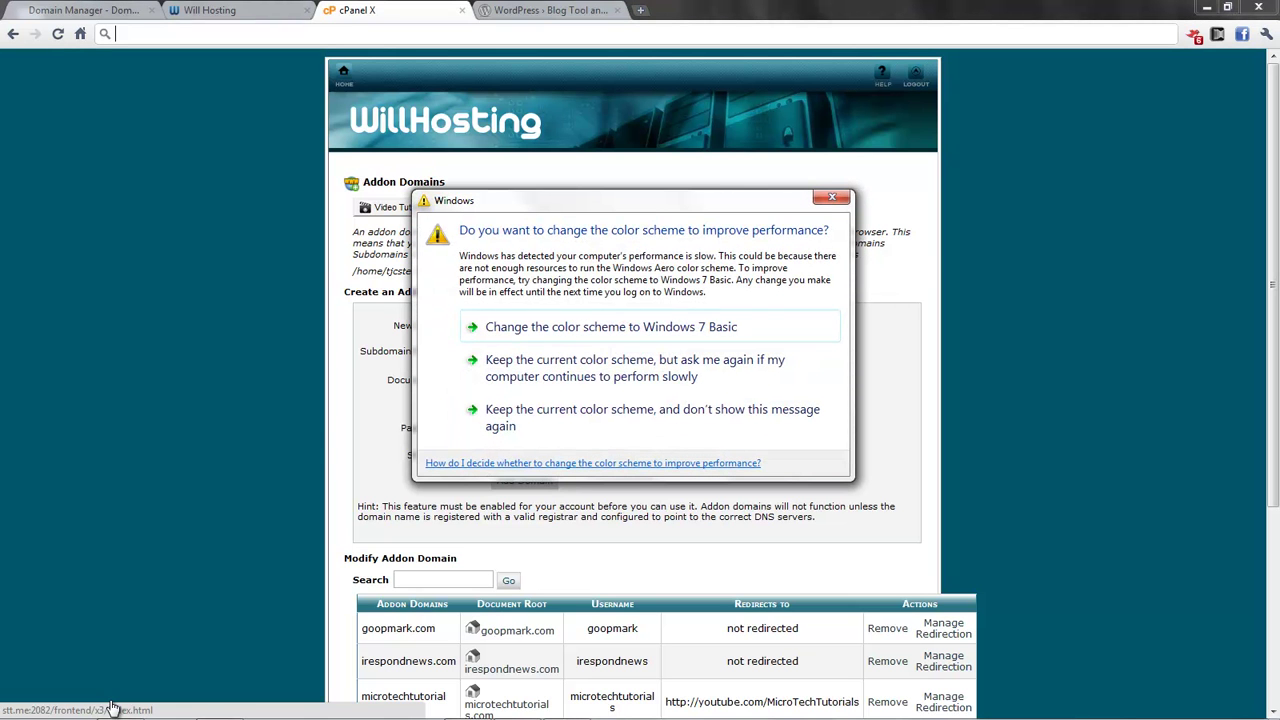
- Dismiss the color scheme prompt, open the techtubecentral.com folder in cPanel's File Manager and look through its files
key(Escape)
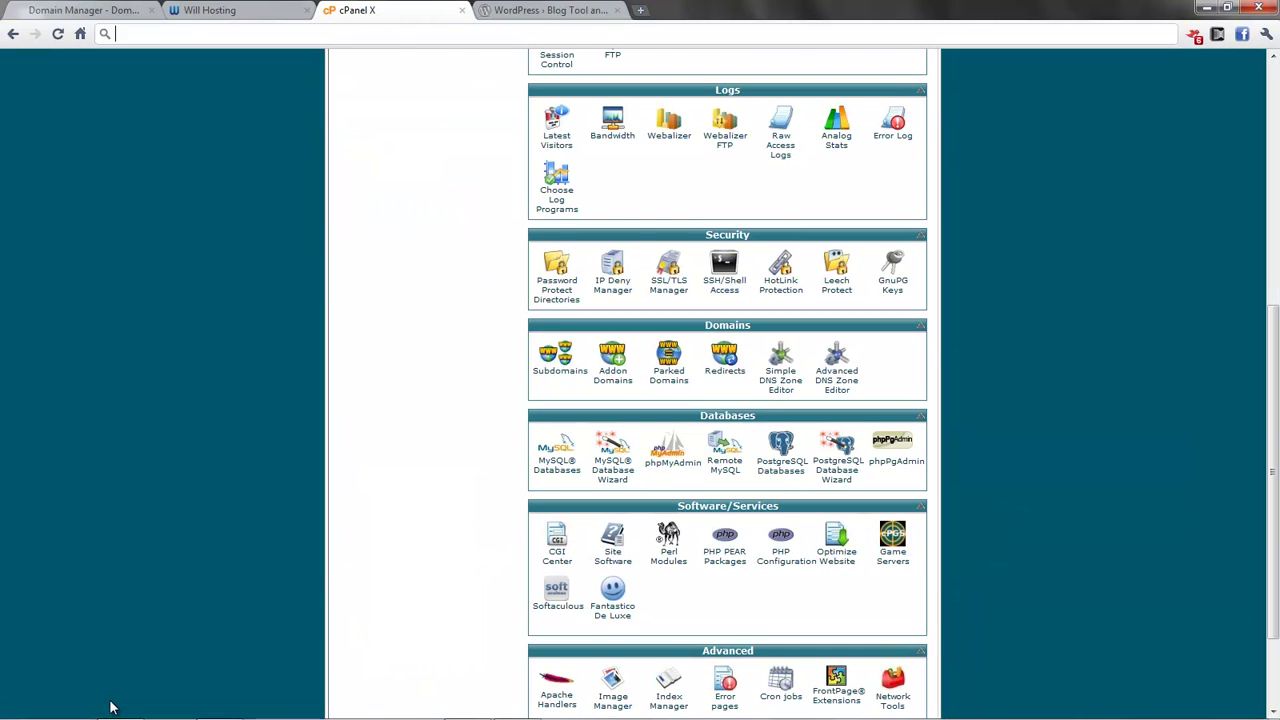
scroll(112, 708, up, 1)
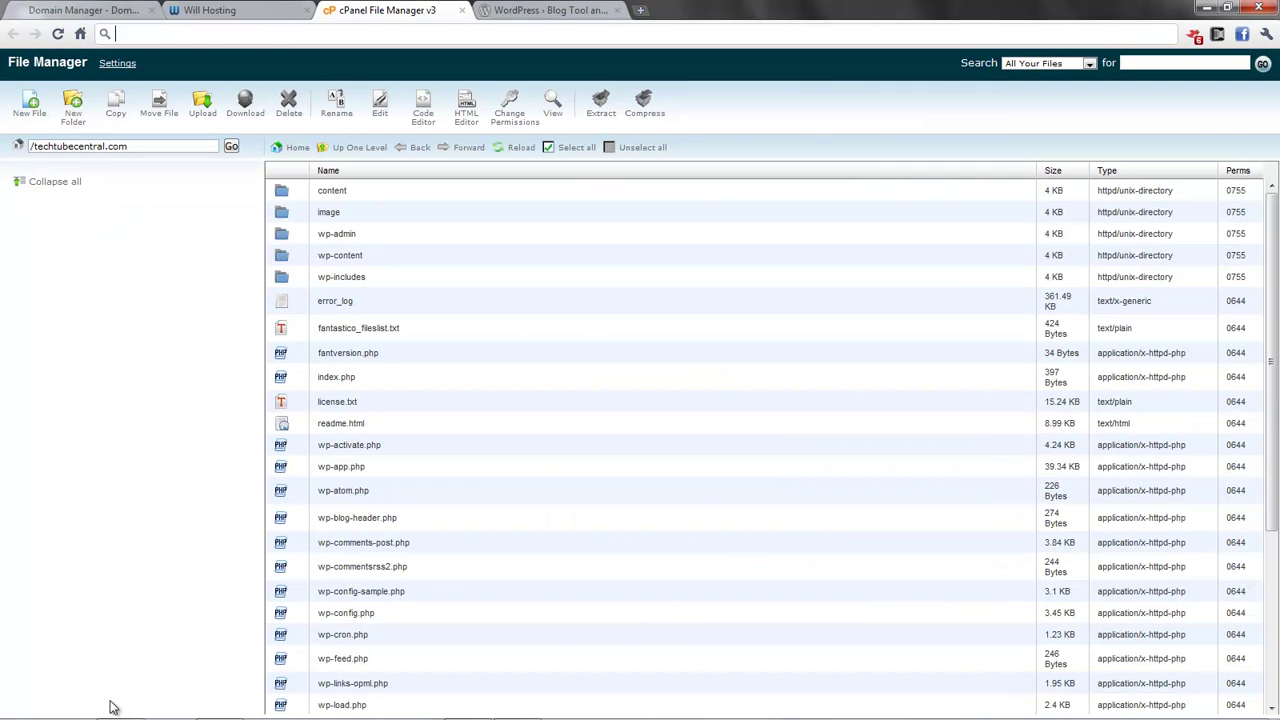
click(640, 467)
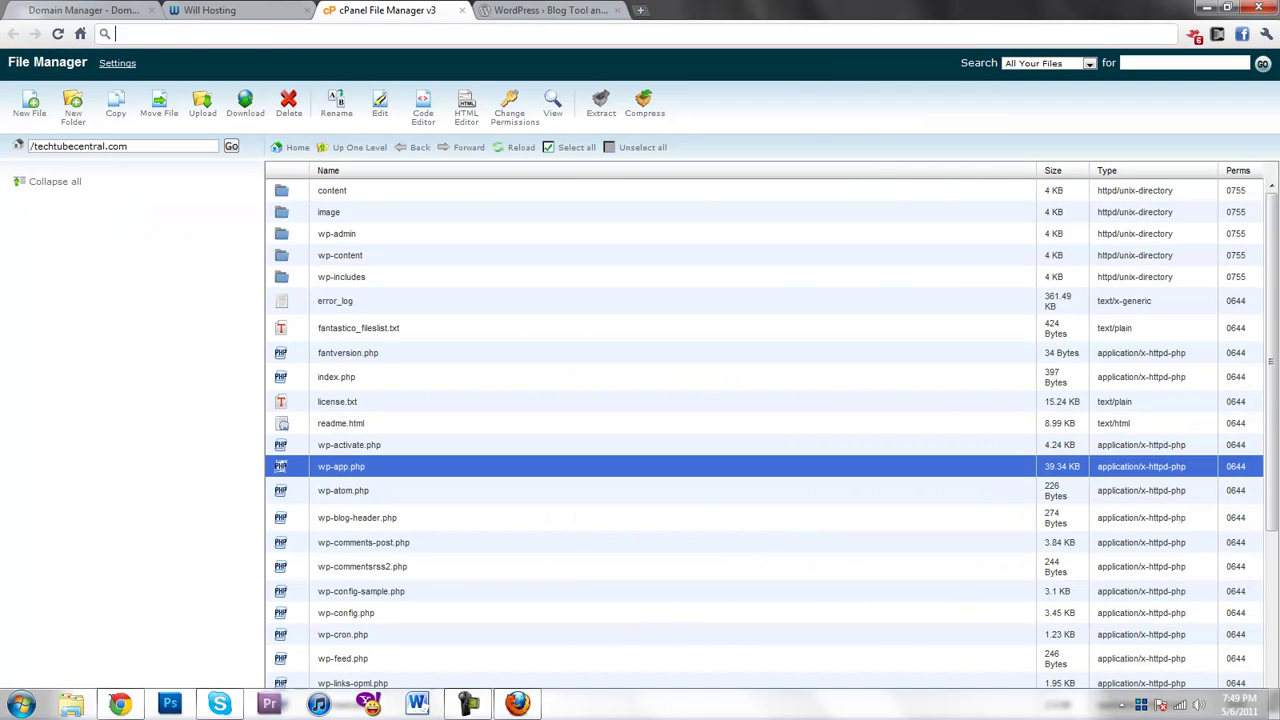
click(640, 445)
scroll(640, 445, down, 2)
scroll(640, 445, up, 2)
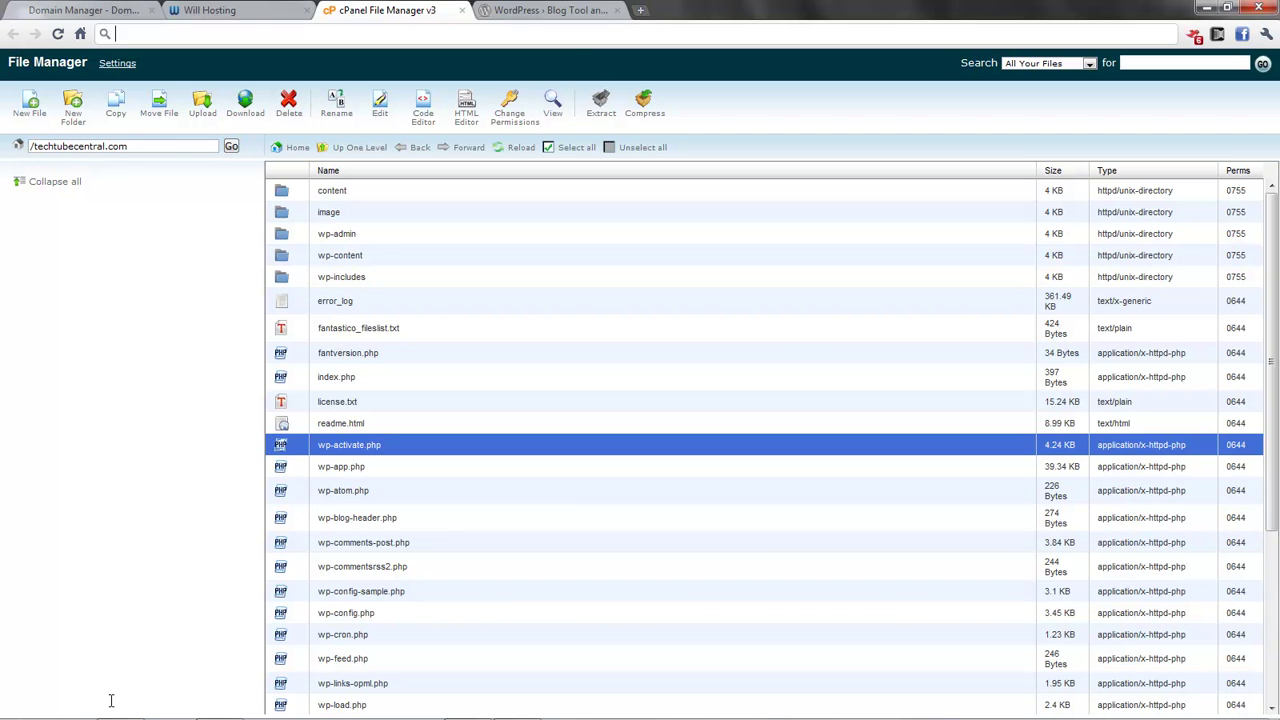
- Examine the folder path, the image folder and the WordPress PHP files down to the end of the list
triple_click(111, 146)
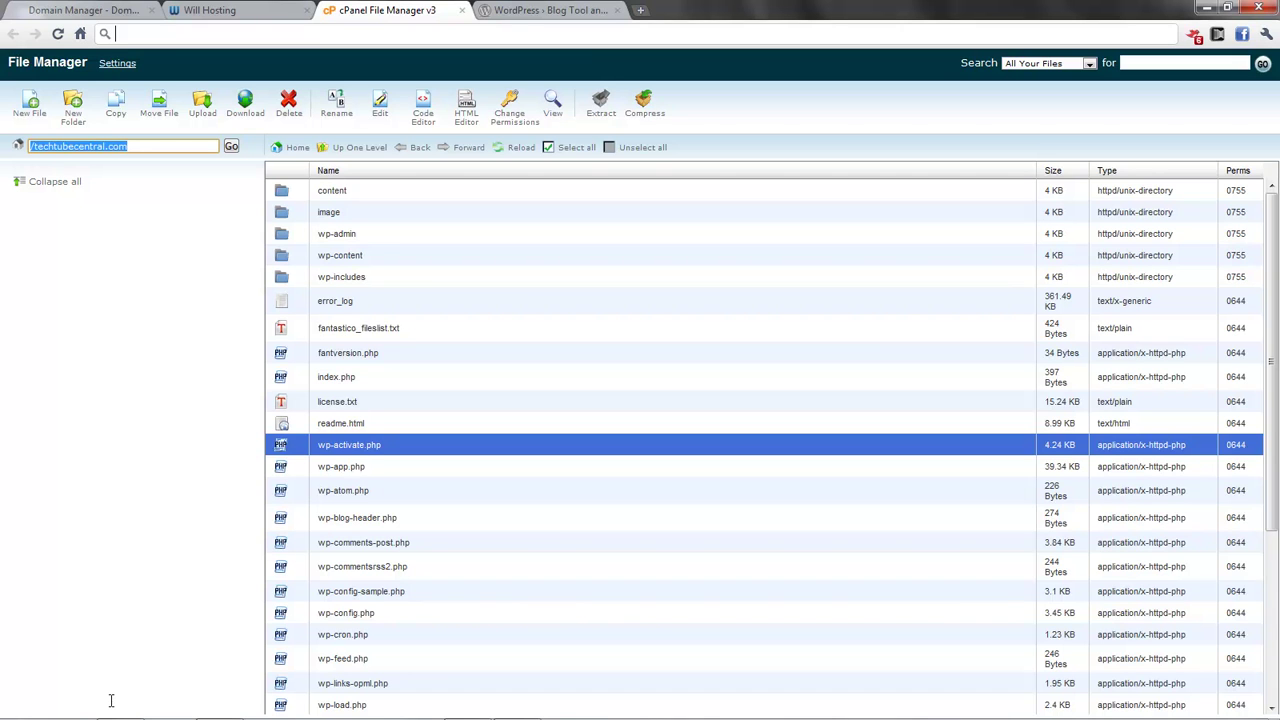
click(111, 146)
click(112, 701)
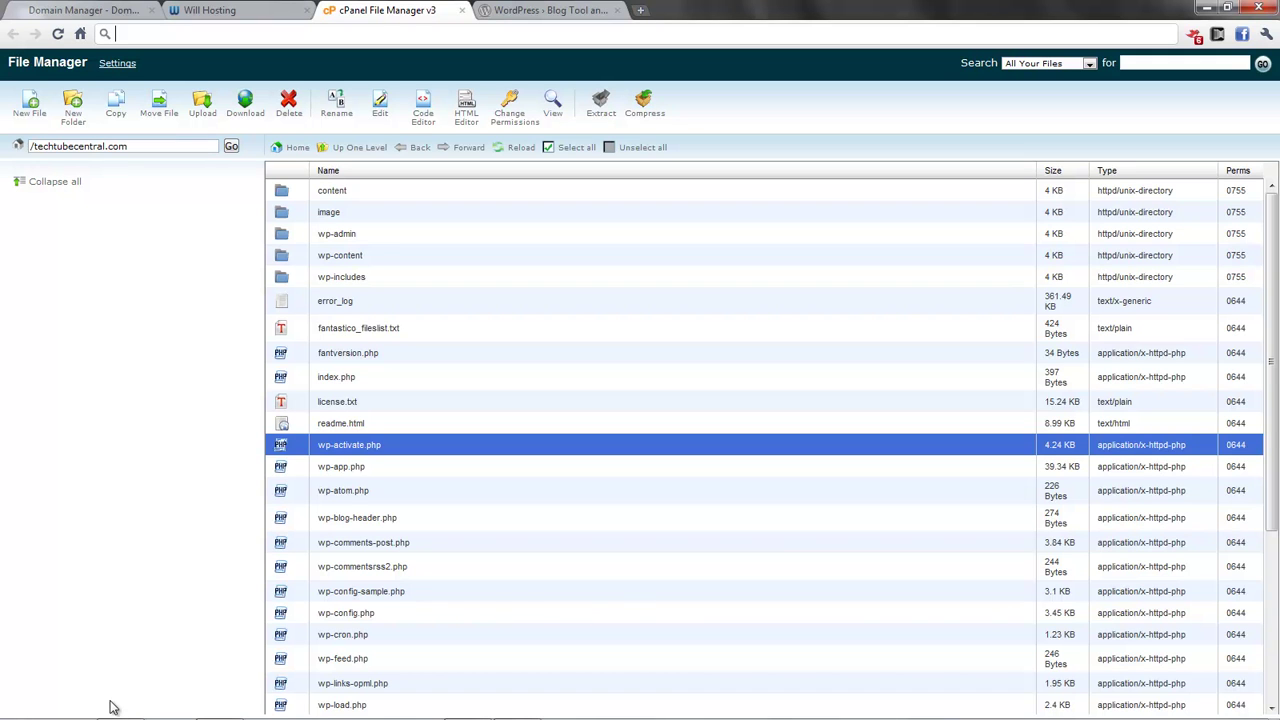
click(329, 212)
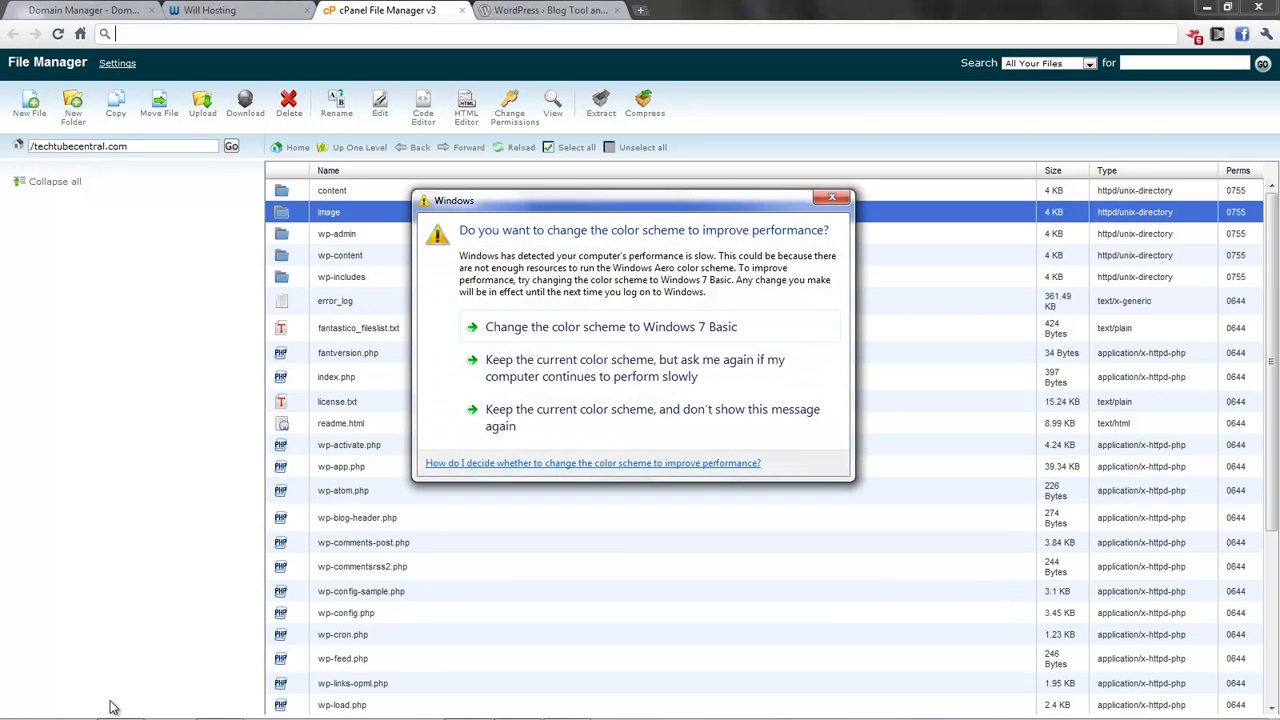
key(Escape)
drag(813, 8, 545, 2)
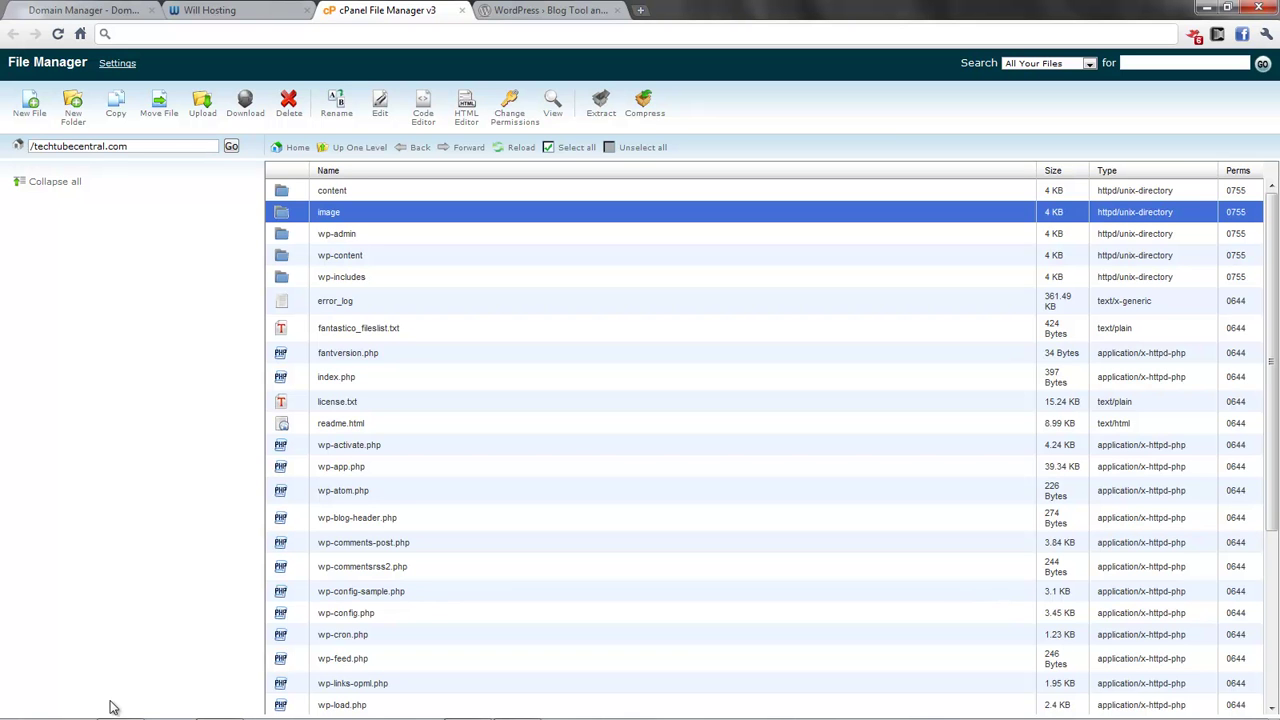
click(650, 445)
scroll(650, 445, down, 4)
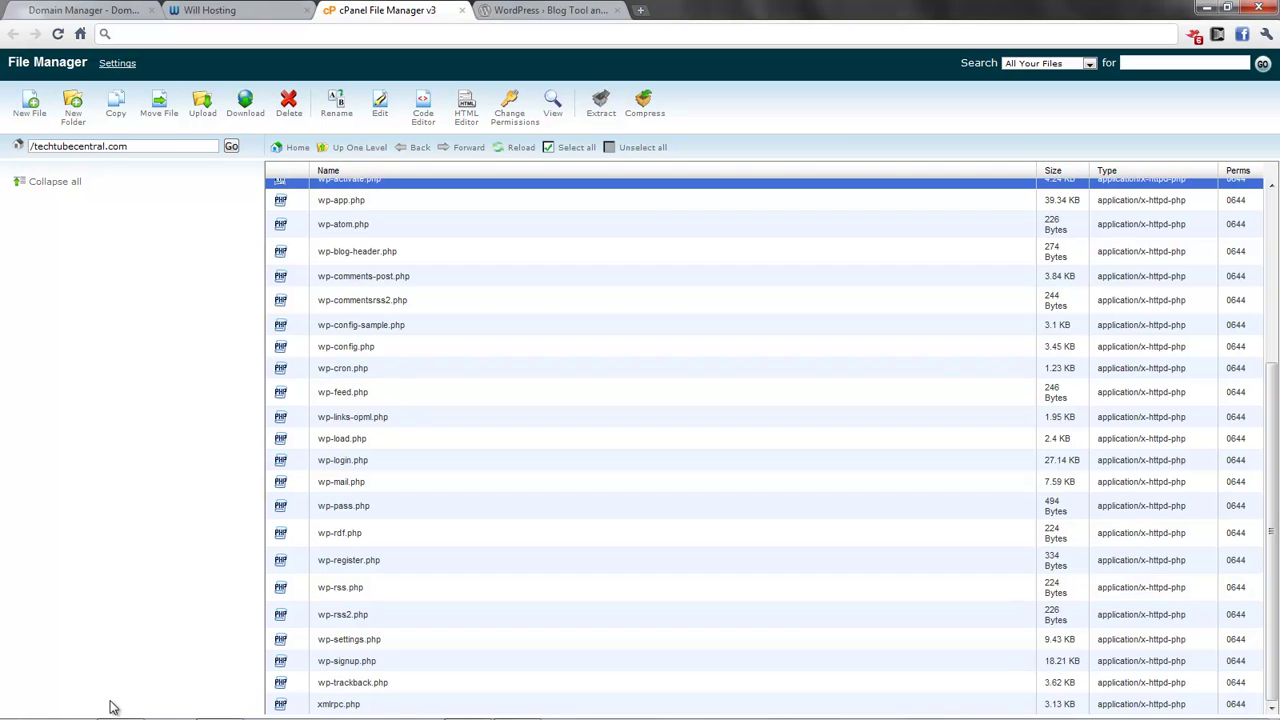
- View the WordPress.org home page and return to the top of the Will Hosting page
key(ctrl+Tab)
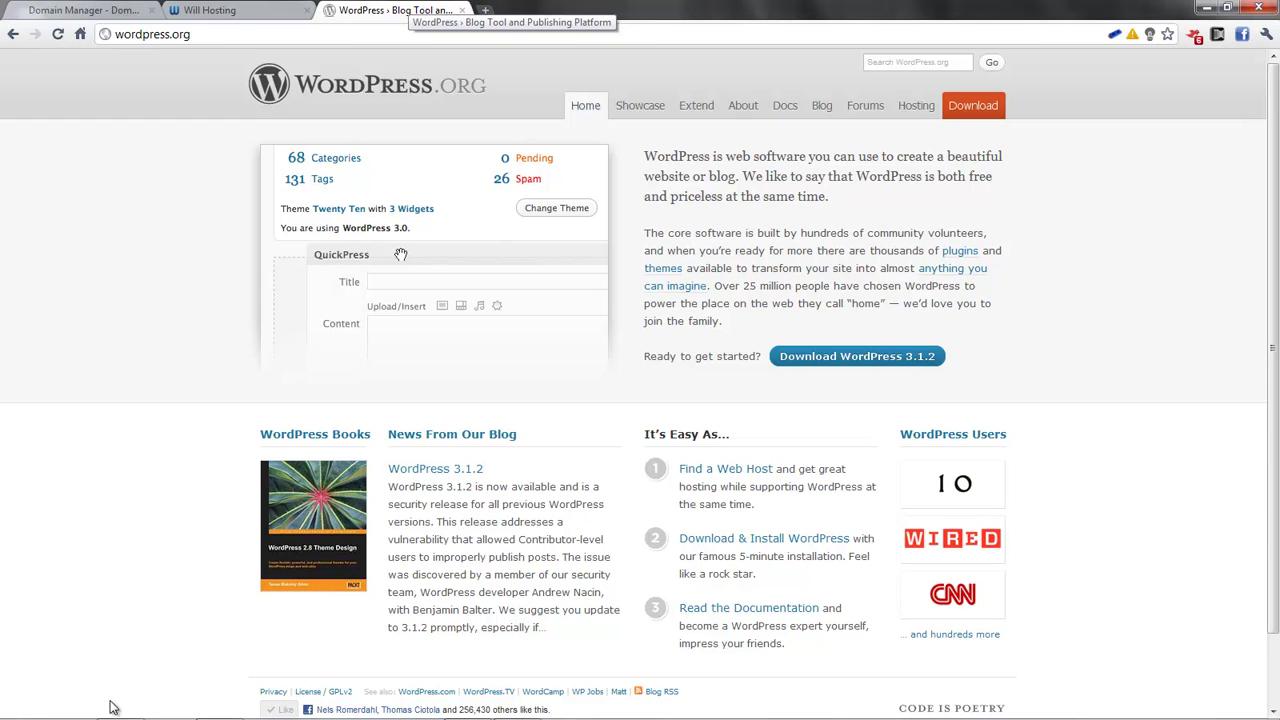
key(alt+space)
key(Escape)
key(ctrl+shift+Tab)
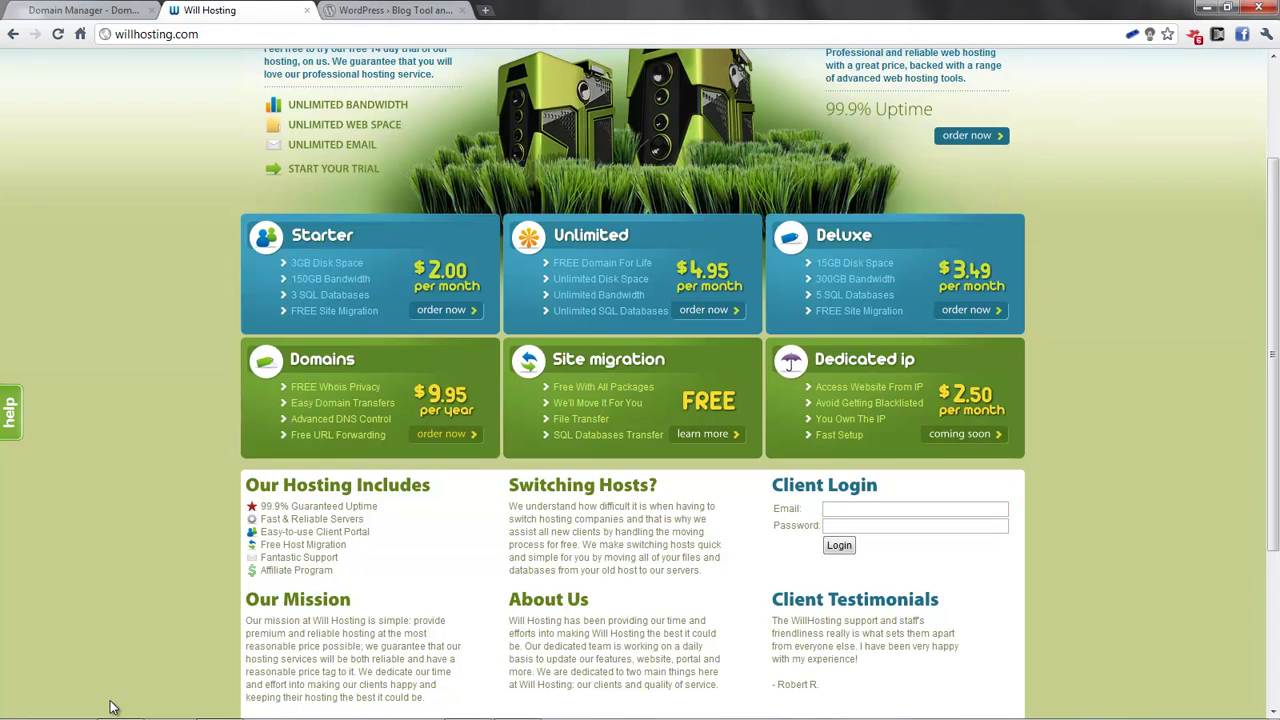
scroll(112, 707, up, 3)
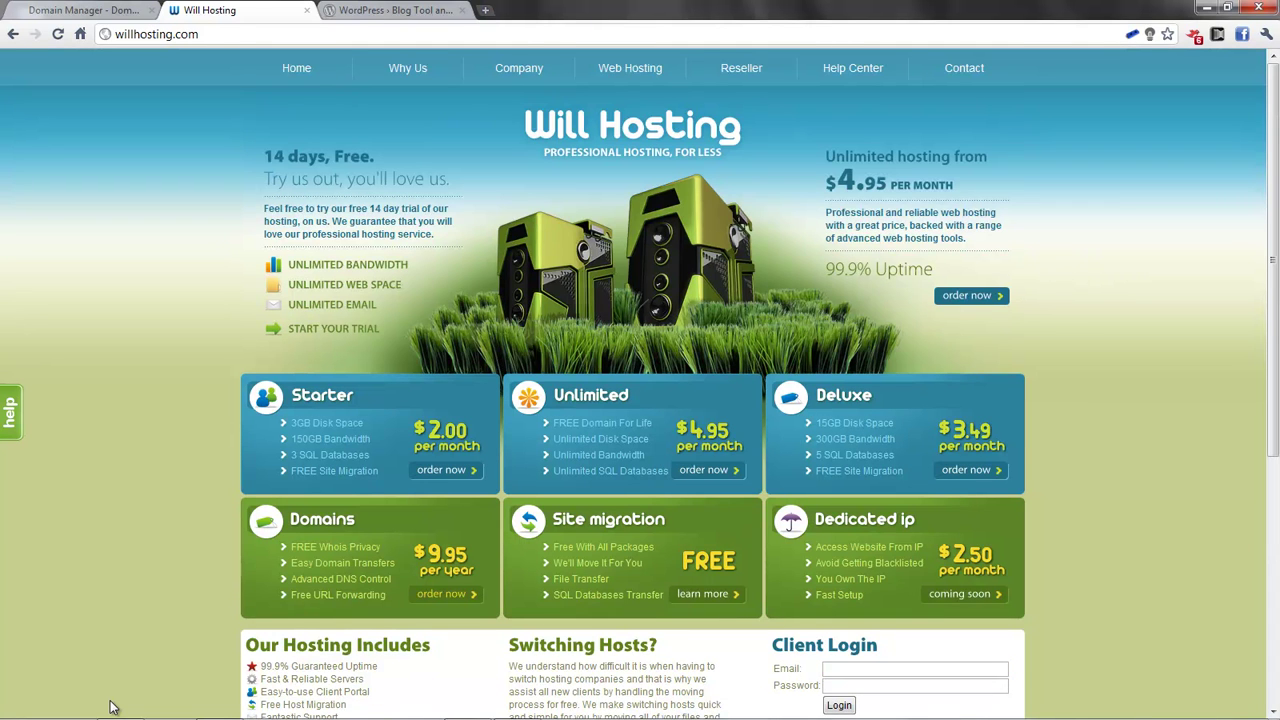